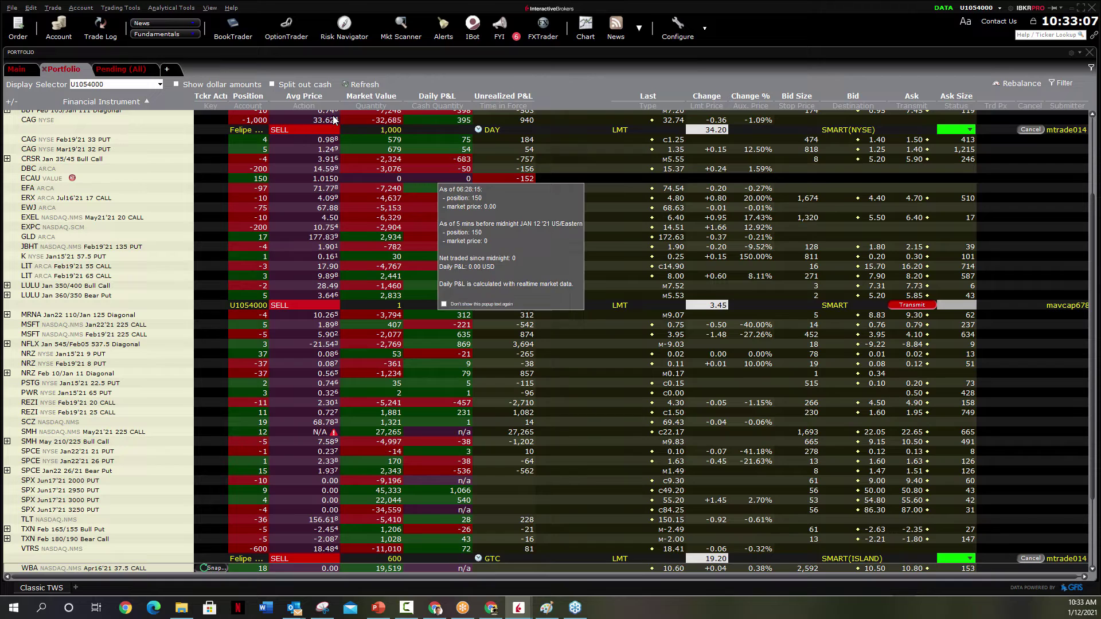
Open a new Risk Navigator what-if portfolio prepopulated with the 60 existing equity positions
{"action": "left_click", "coordinate": [168, 9]}
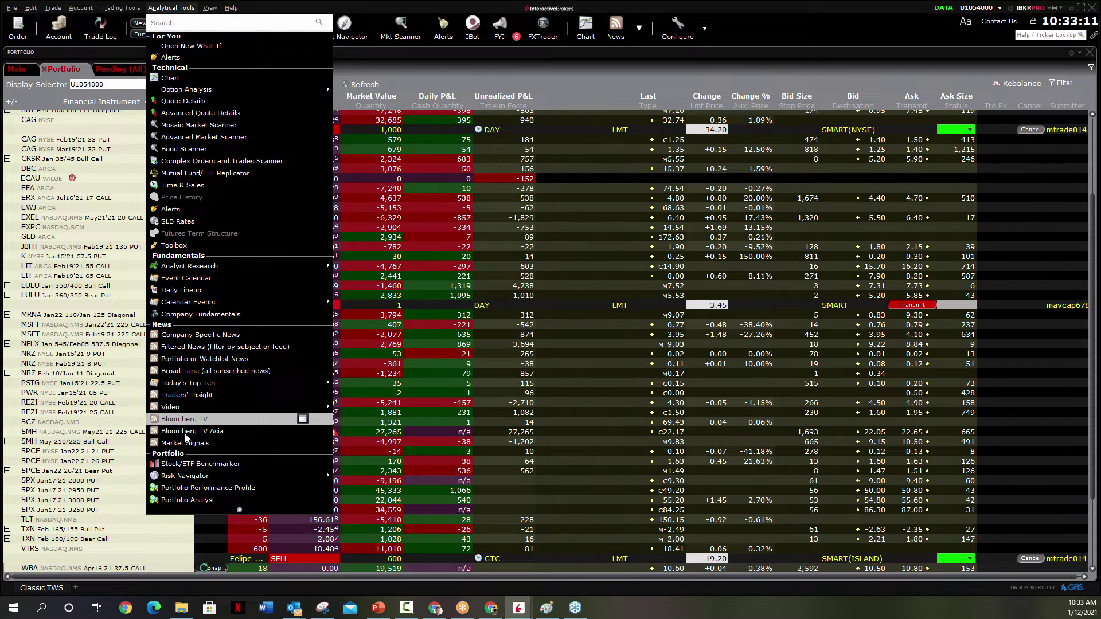
{"action": "mouse_move", "coordinate": [199, 479]}
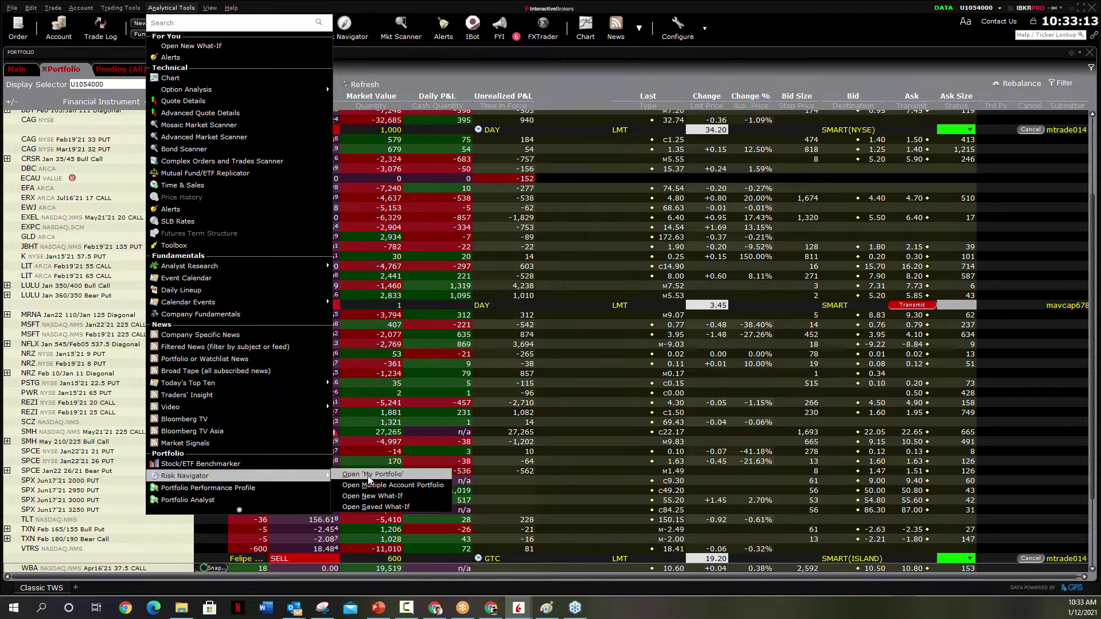
{"action": "left_click", "coordinate": [381, 496]}
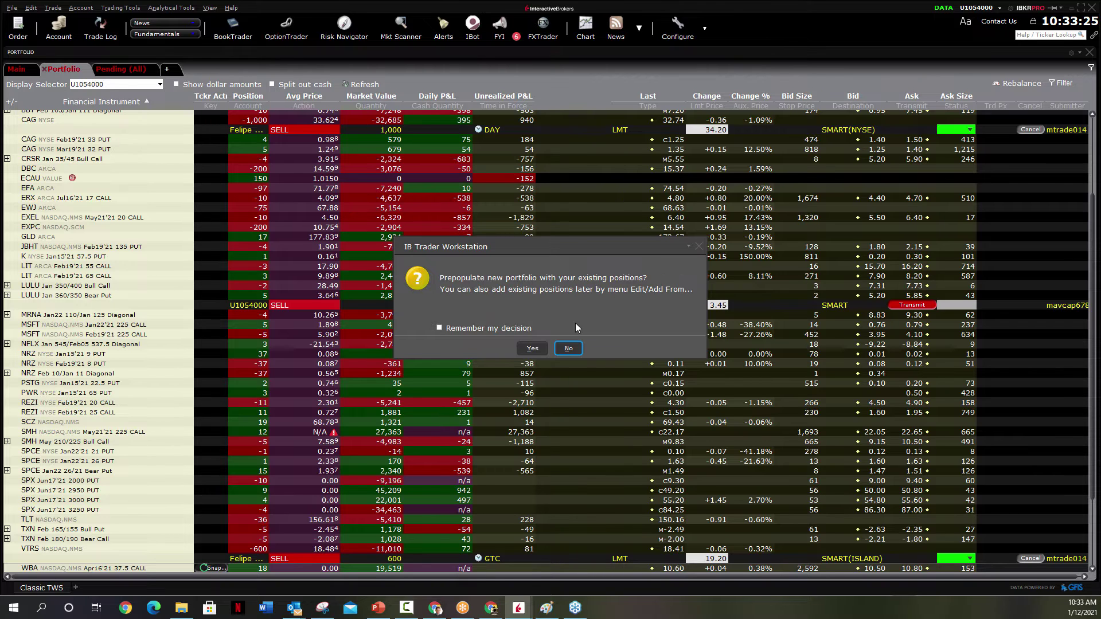
{"action": "left_click", "coordinate": [531, 349]}
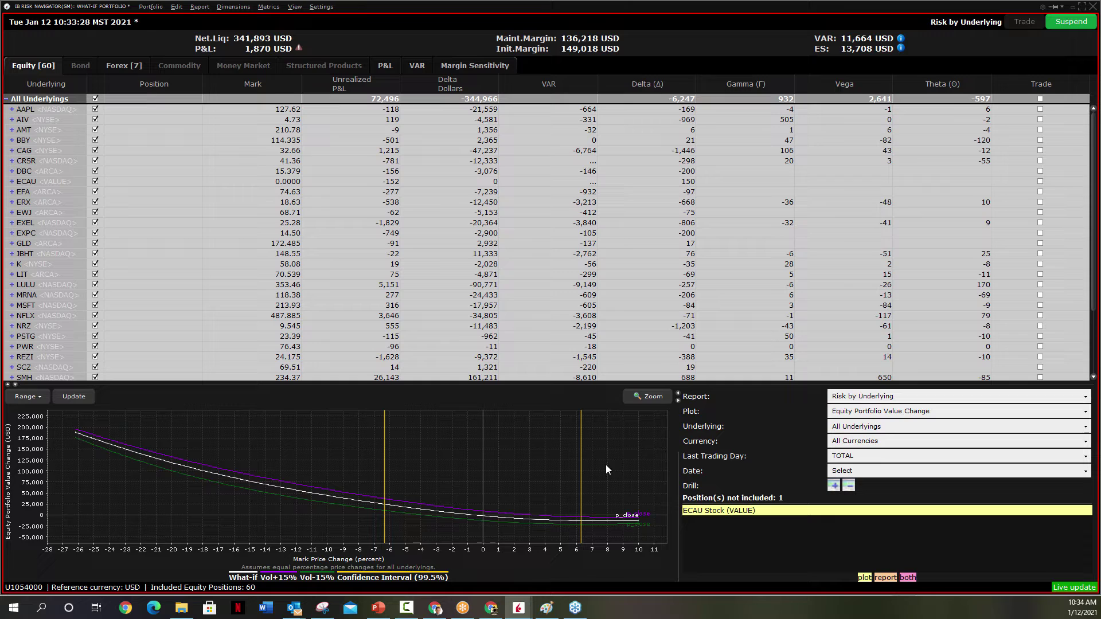
Zoom the risk graph to about ±6.5% price change and uncheck AAPL in the Equity table
{"action": "left_click_drag", "start_coordinate": [404, 524], "coordinate": [599, 541]}
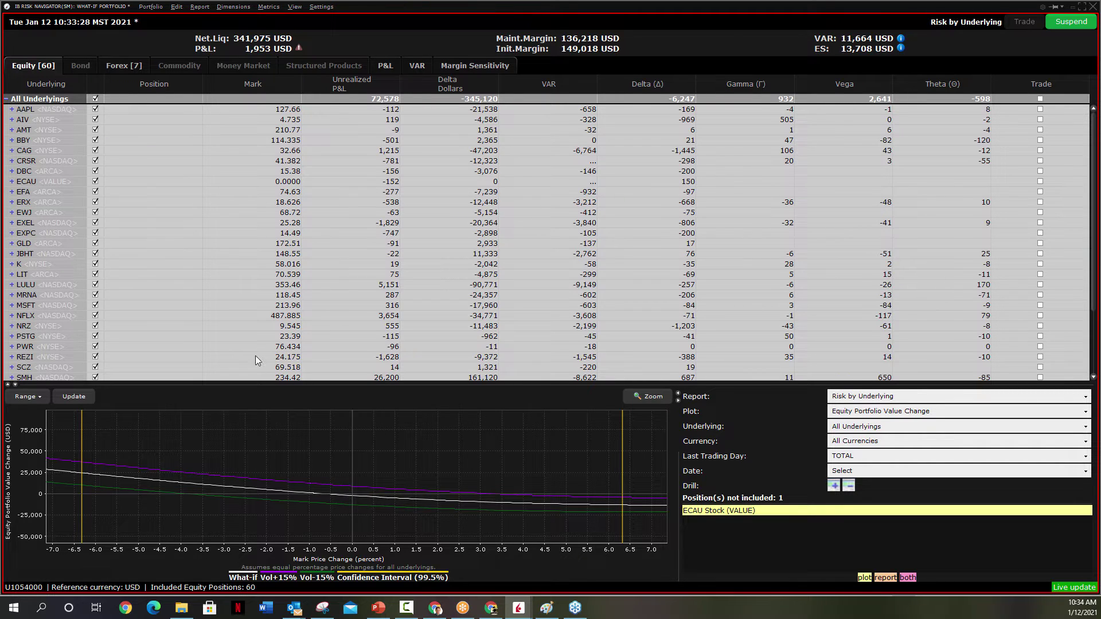
{"action": "left_click_drag", "start_coordinate": [60, 442], "coordinate": [636, 521]}
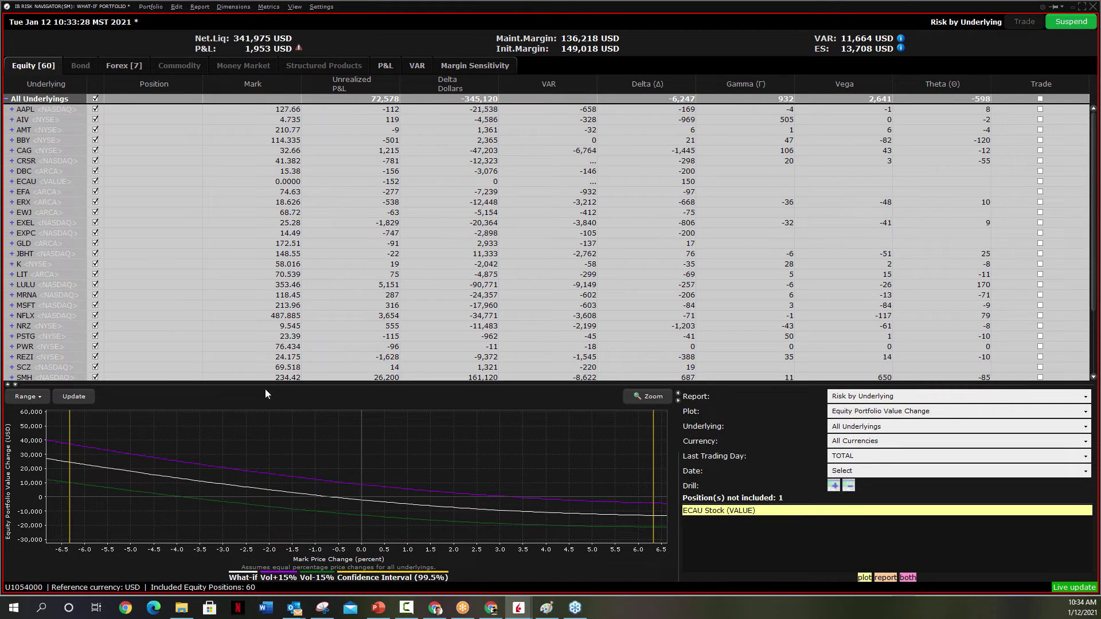
{"action": "left_click", "coordinate": [95, 109]}
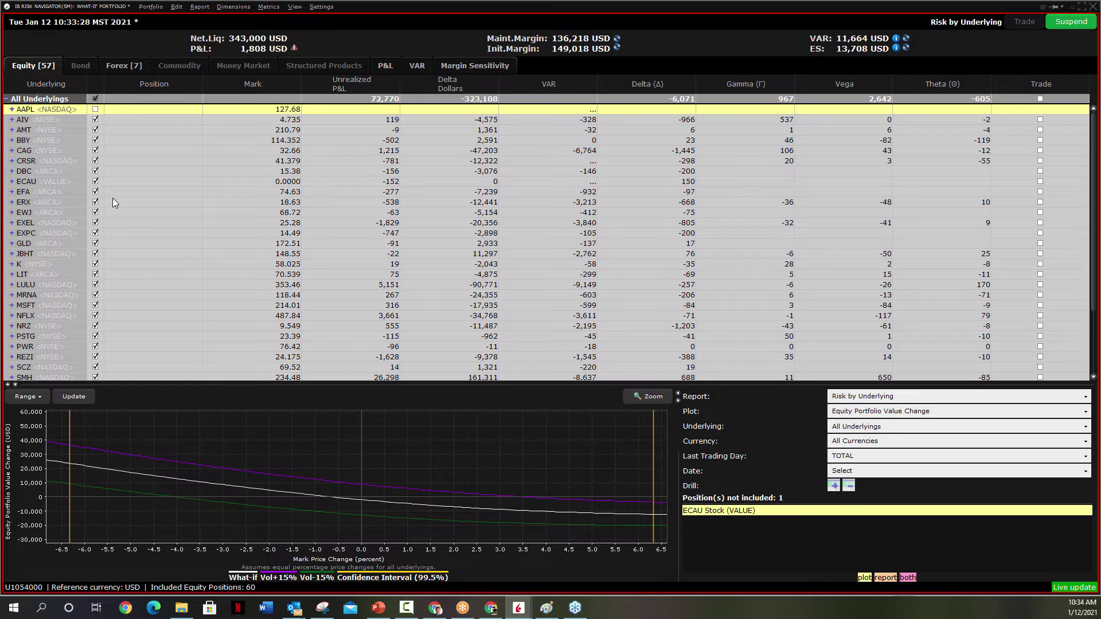
{"action": "left_click", "coordinate": [95, 150]}
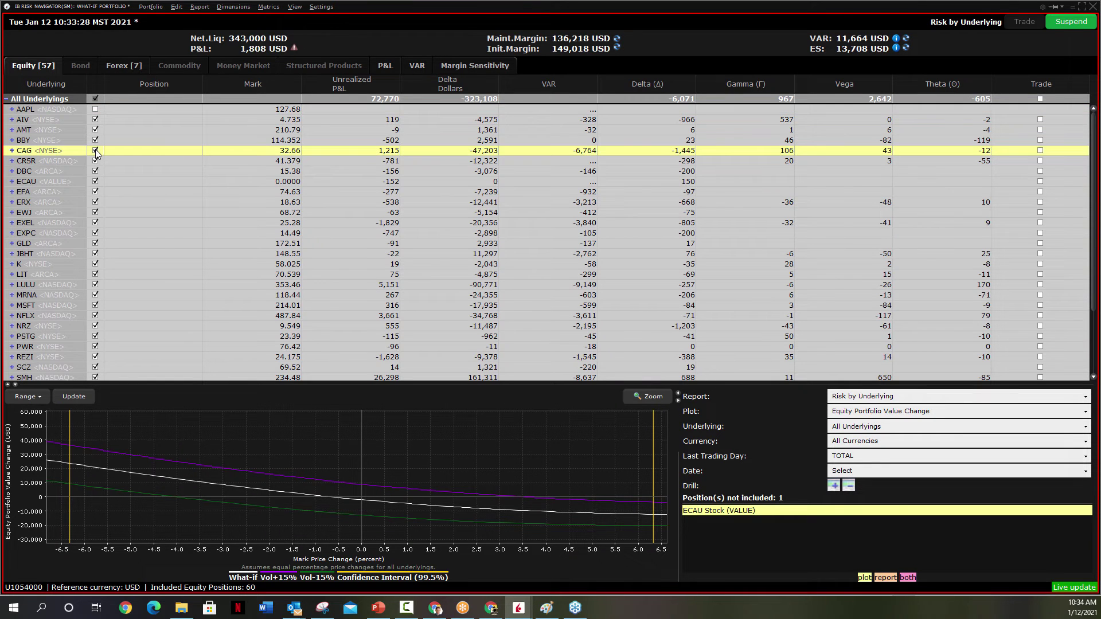
{"action": "left_click", "coordinate": [95, 191]}
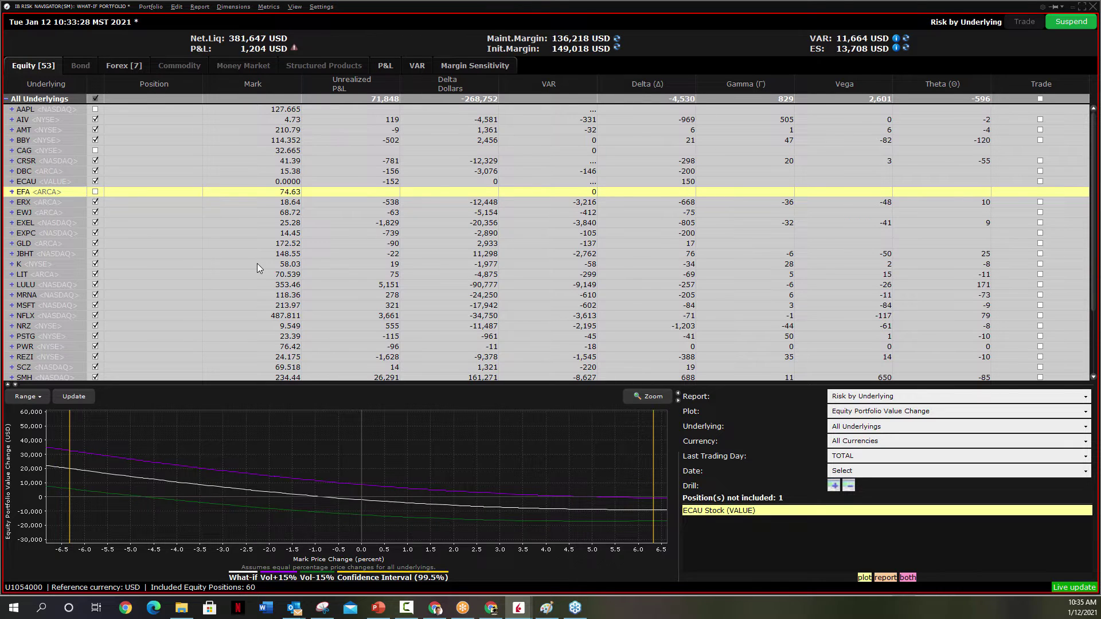
{"action": "left_click", "coordinate": [95, 192]}
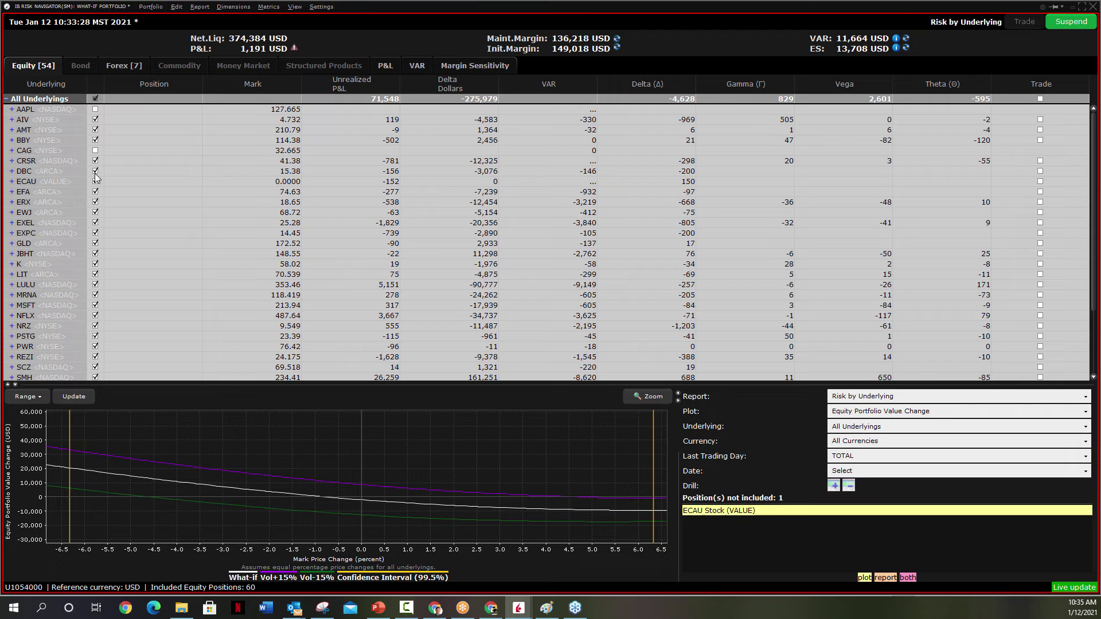
{"action": "left_click", "coordinate": [96, 150]}
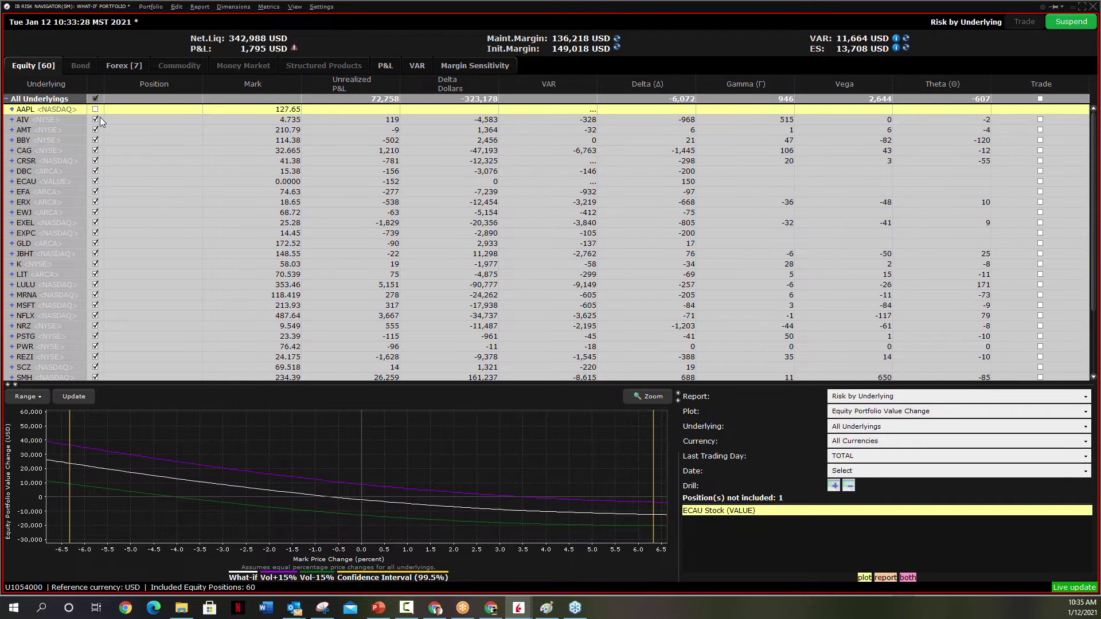
Re-include AAPL, expand its Jan 15 '21 calls, and set the 145 Call position to -2
{"action": "left_click", "coordinate": [12, 108]}
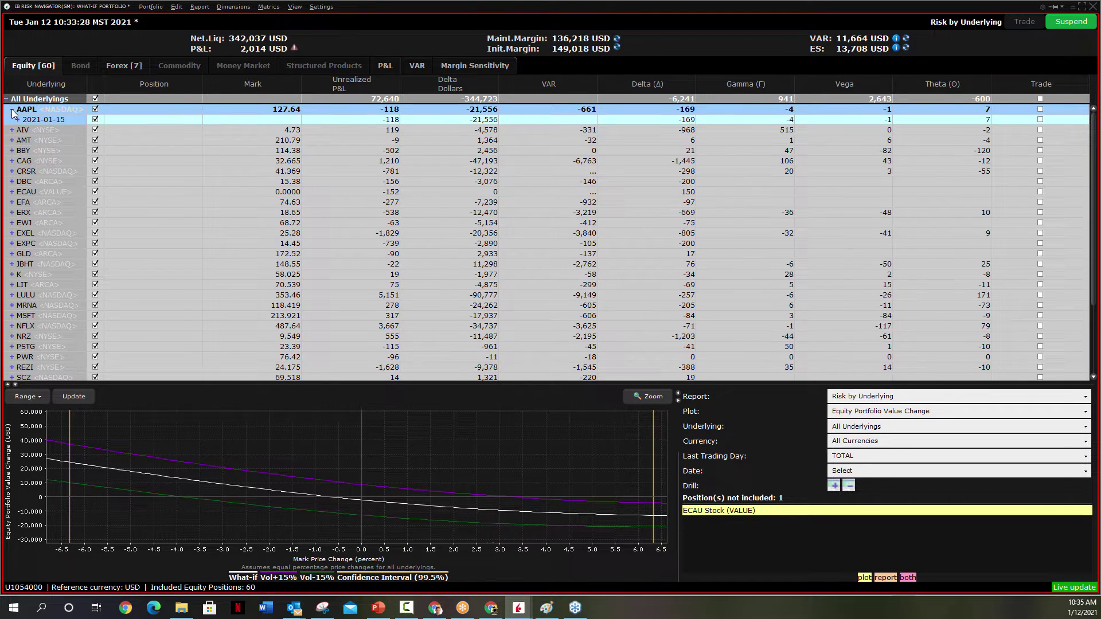
{"action": "left_click", "coordinate": [18, 119]}
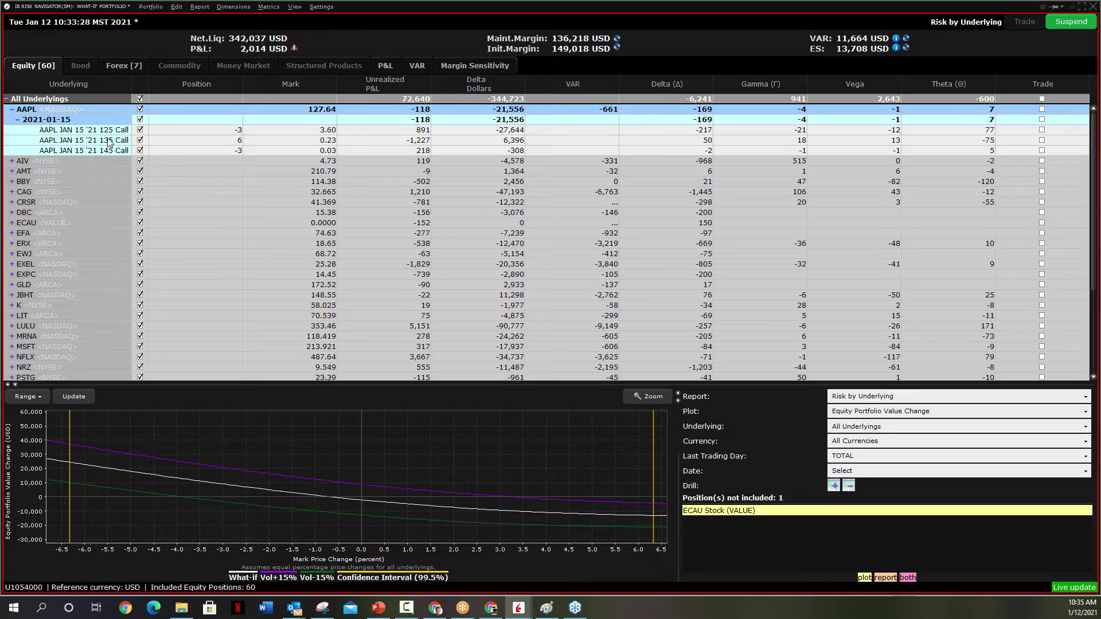
{"action": "left_click", "coordinate": [140, 151]}
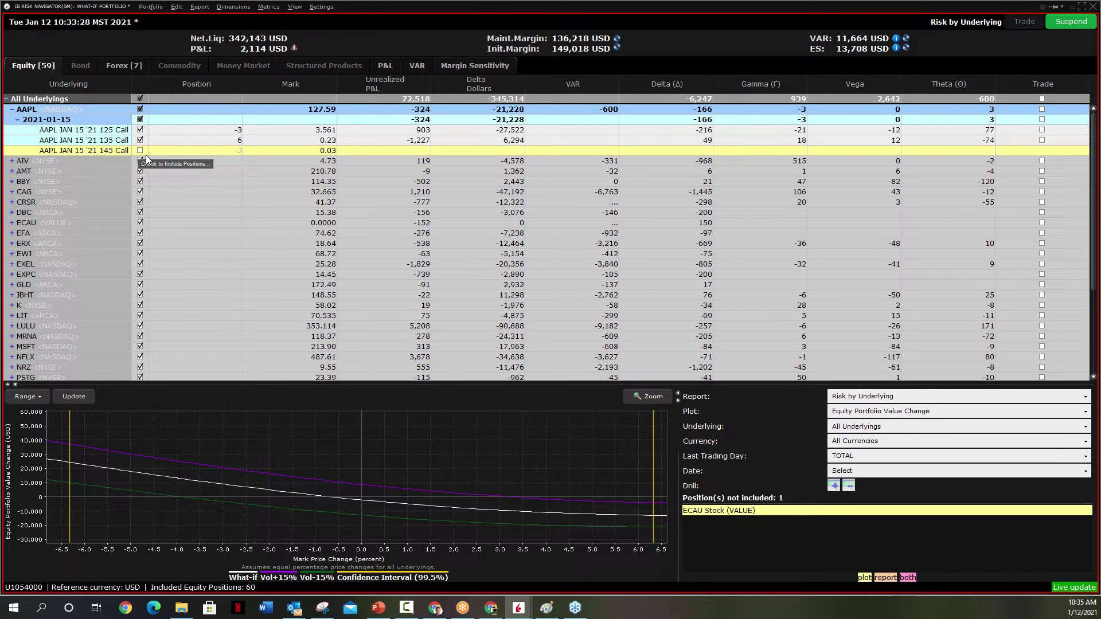
{"action": "left_click", "coordinate": [140, 152]}
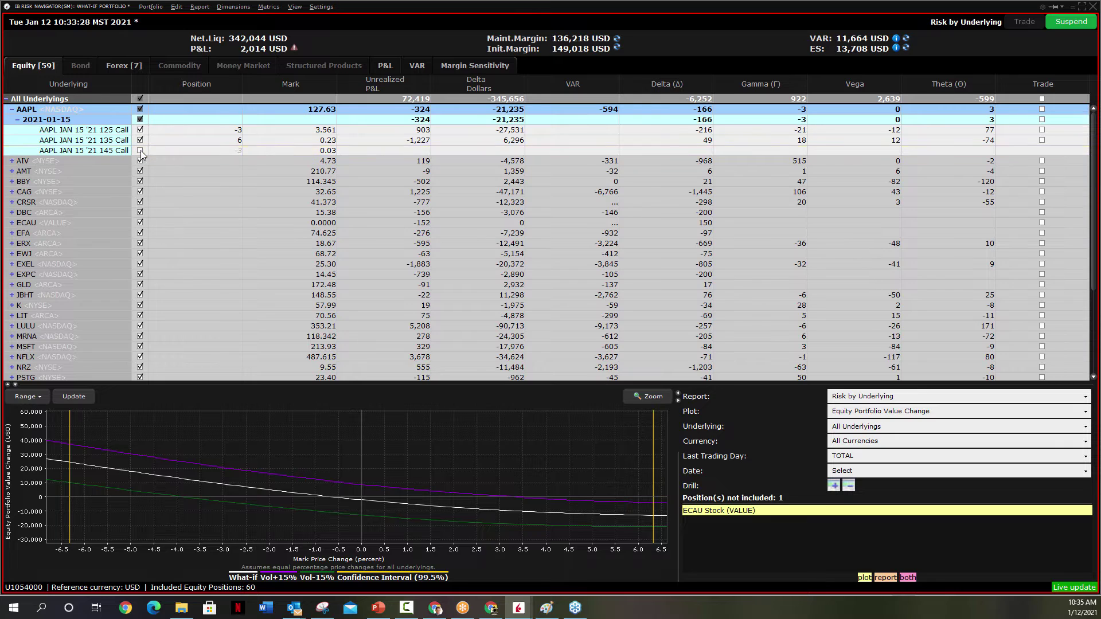
{"action": "left_click", "coordinate": [238, 150]}
{"action": "type", "text": "-3"}
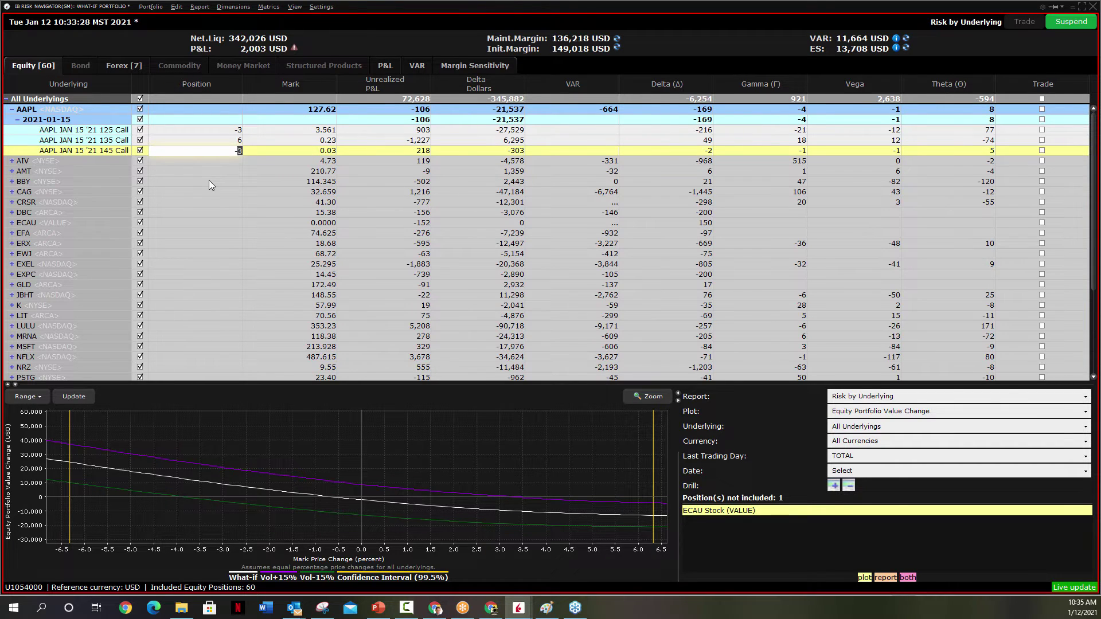
{"action": "type", "text": "2"}
{"action": "key", "text": "Return"}
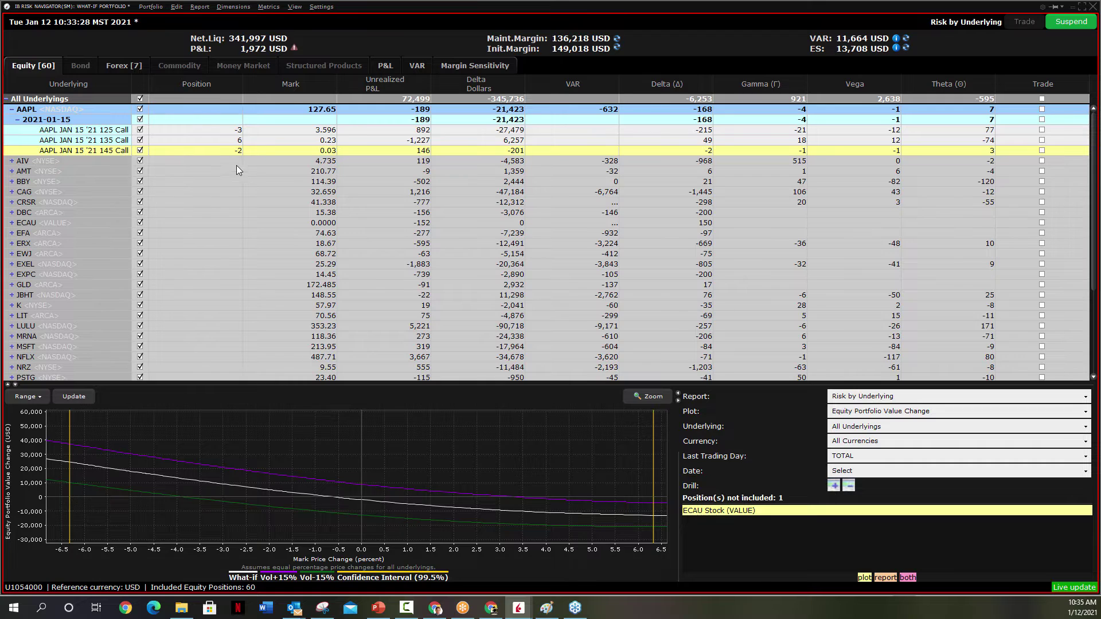
Plot the risk graph for AAPL only and set the 145 Call position to -3
{"action": "double_click", "coordinate": [239, 150]}
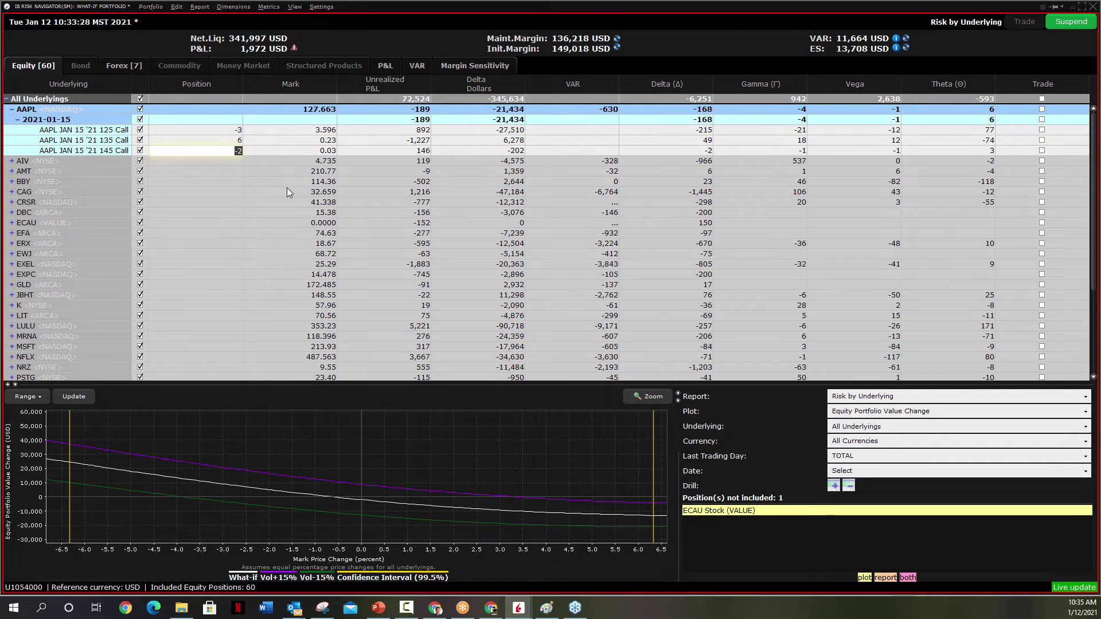
{"action": "left_click", "coordinate": [888, 427]}
{"action": "left_click", "coordinate": [875, 456]}
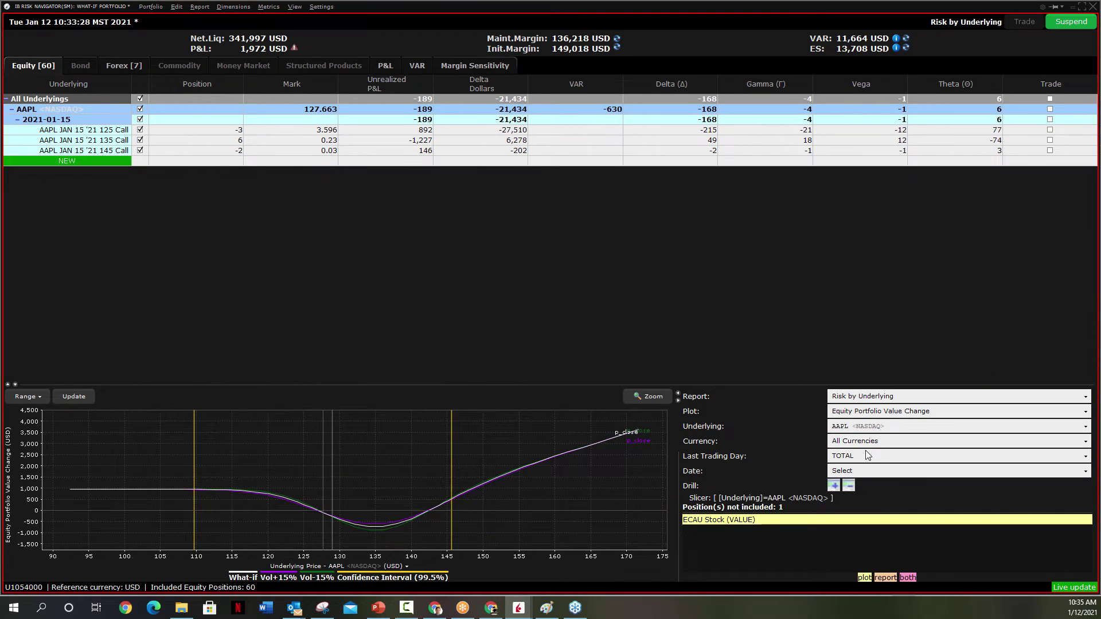
{"action": "left_click", "coordinate": [242, 150]}
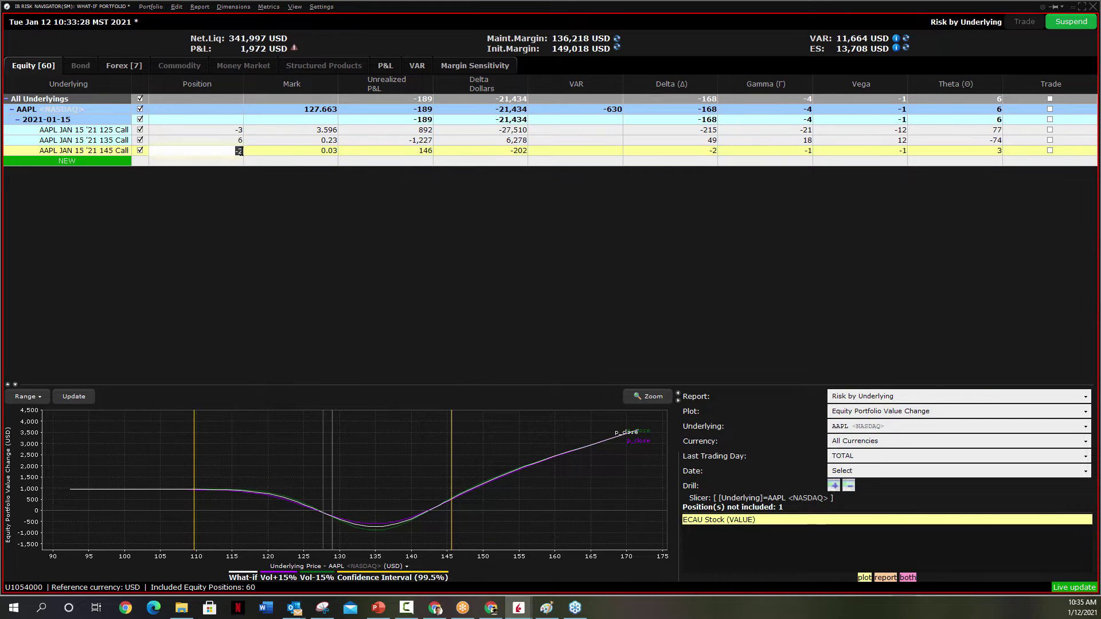
{"action": "type", "text": "-3"}
{"action": "key", "text": "Return"}
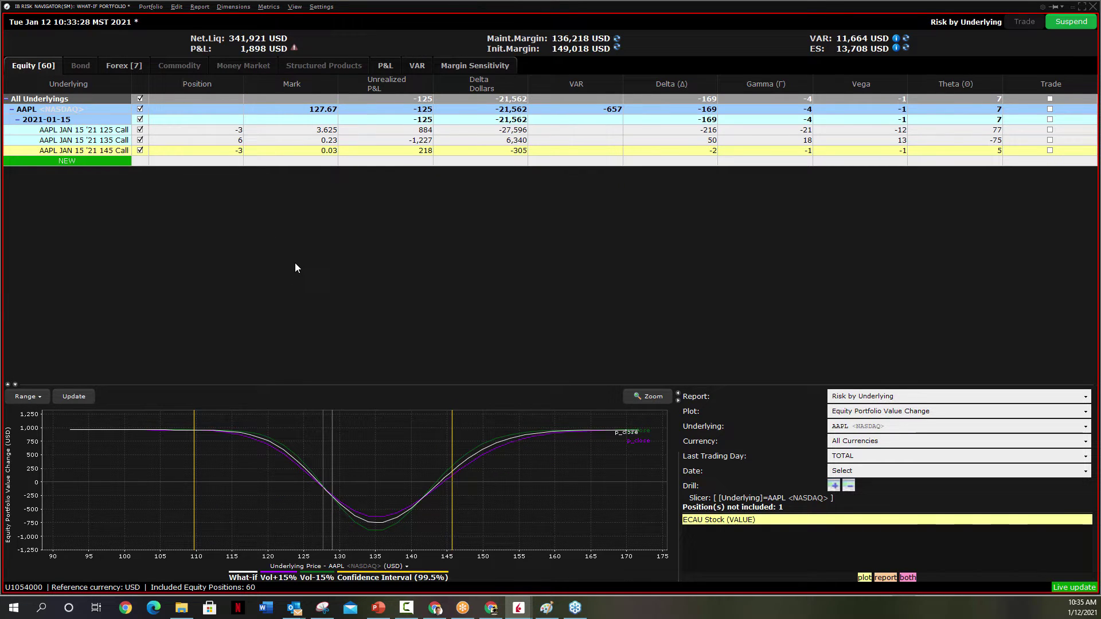
Change the AAPL 145 Call position to -1
{"action": "left_click", "coordinate": [239, 151]}
{"action": "left_click", "coordinate": [239, 151]}
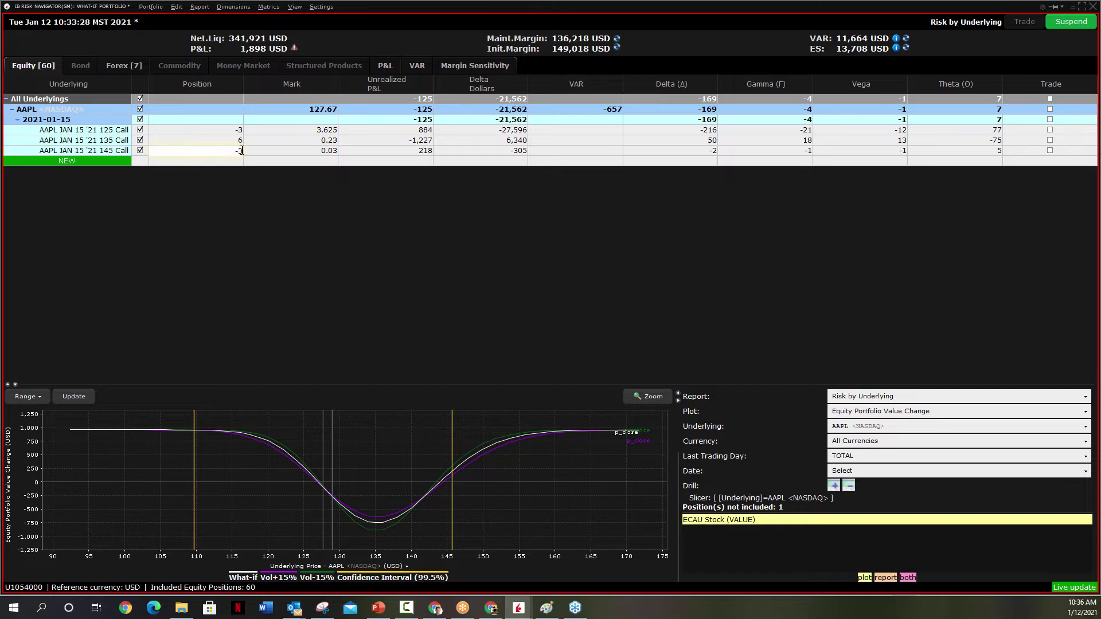
{"action": "key", "text": "BackSpace"}
{"action": "type", "text": "1"}
{"action": "key", "text": "Return"}
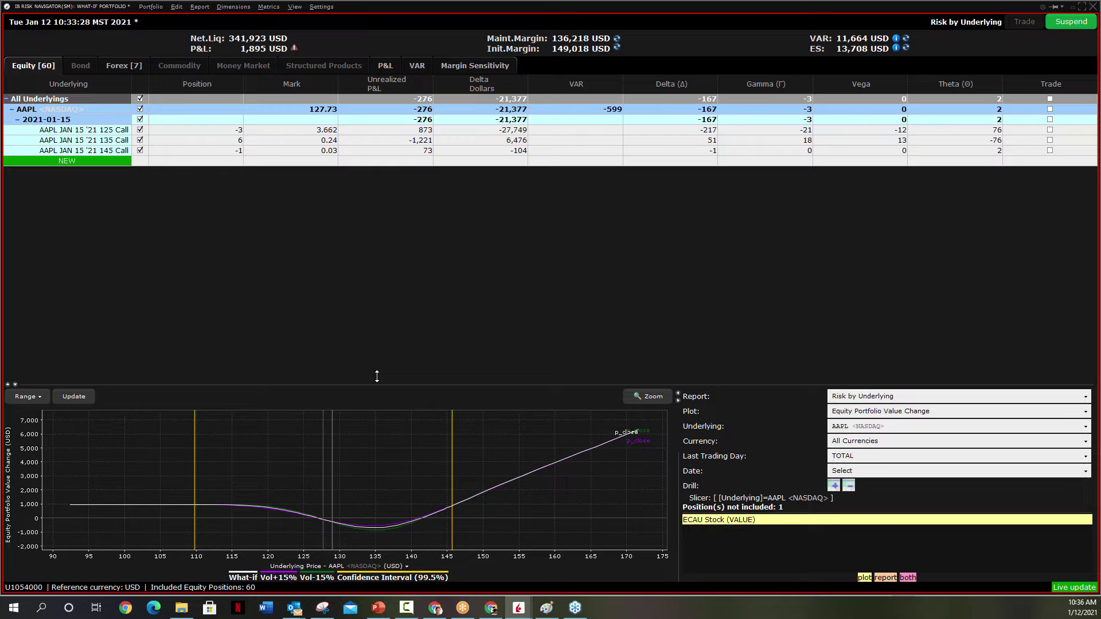
Make the risk graph panel taller and set the 145 Call position back to -3
{"action": "left_click_drag", "start_coordinate": [376, 383], "coordinate": [377, 263]}
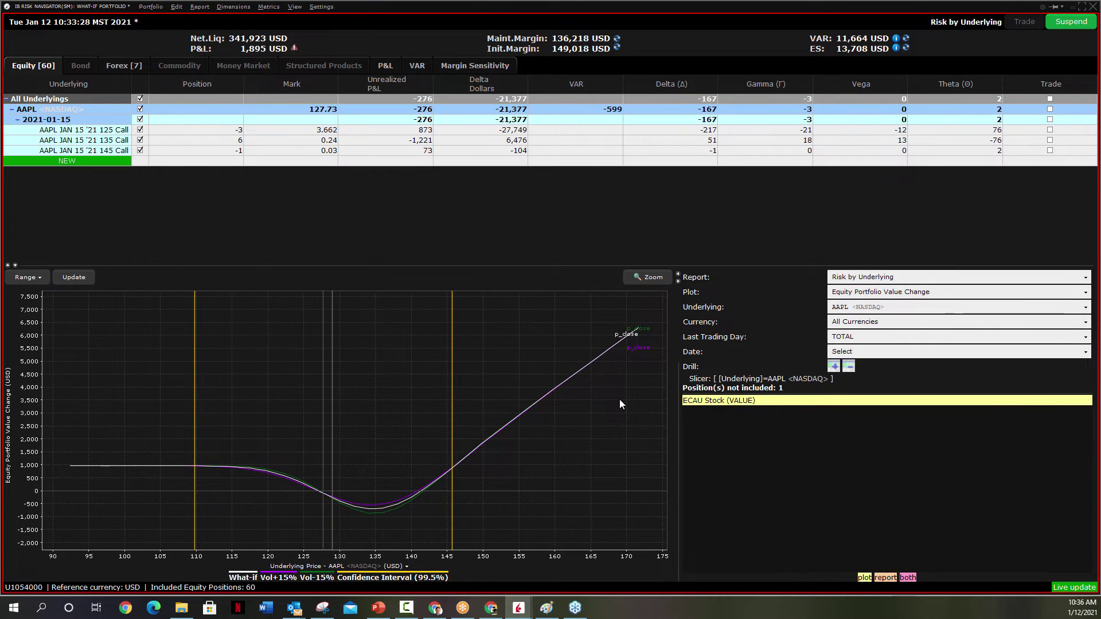
{"action": "double_click", "coordinate": [239, 151]}
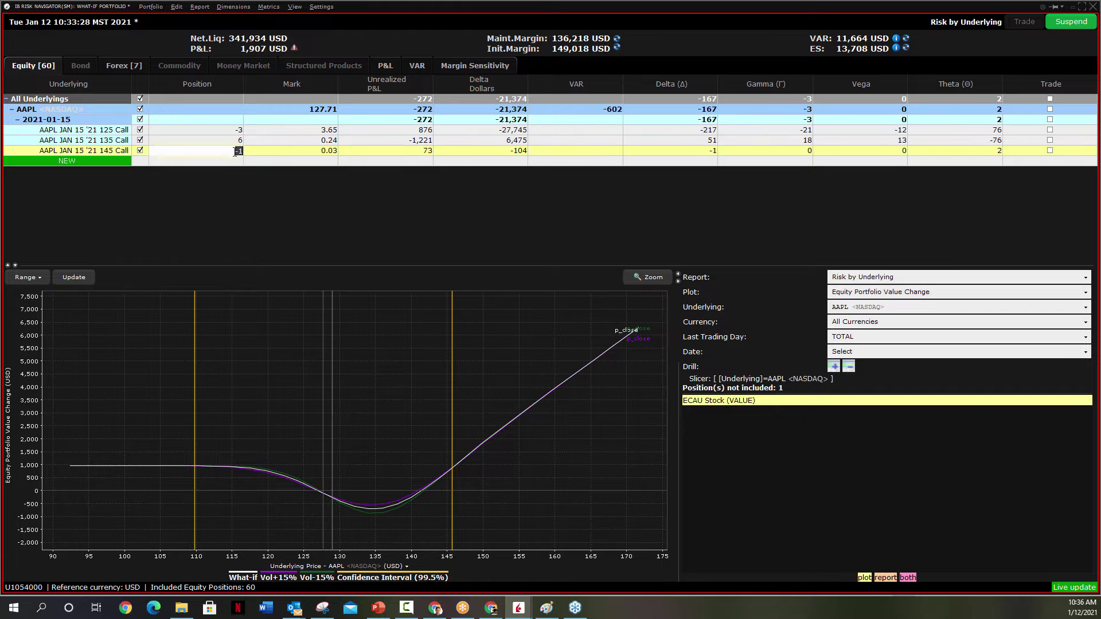
{"action": "type", "text": "-3"}
{"action": "key", "text": "Return"}
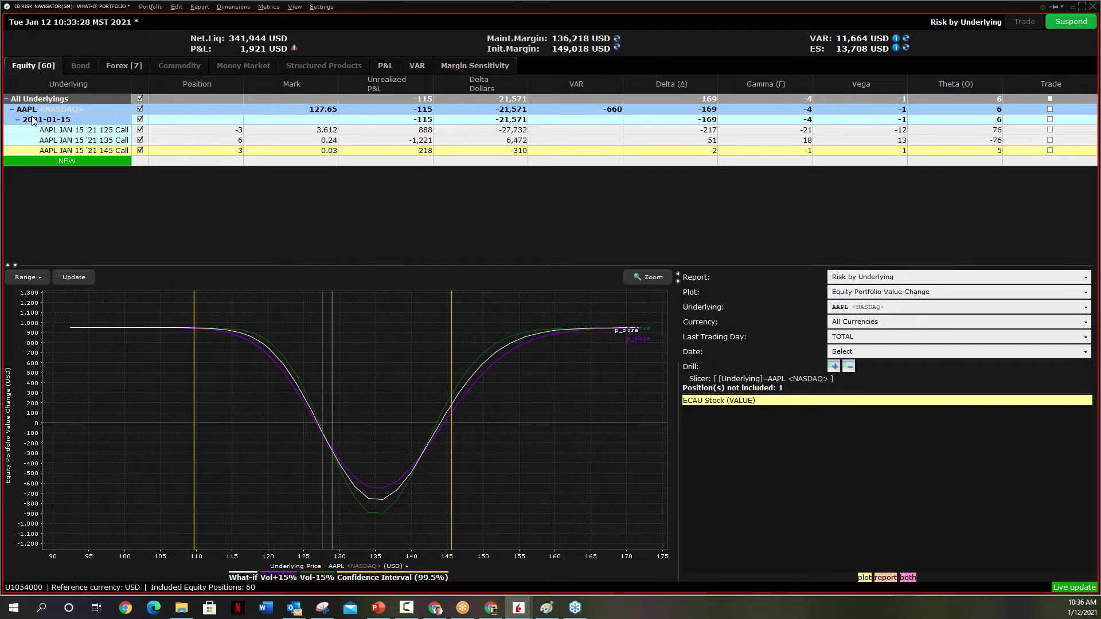
Plot All Underlyings again, expand and collapse BBY, and scroll to the table bottom
{"action": "left_click", "coordinate": [869, 307]}
{"action": "left_click", "coordinate": [876, 322]}
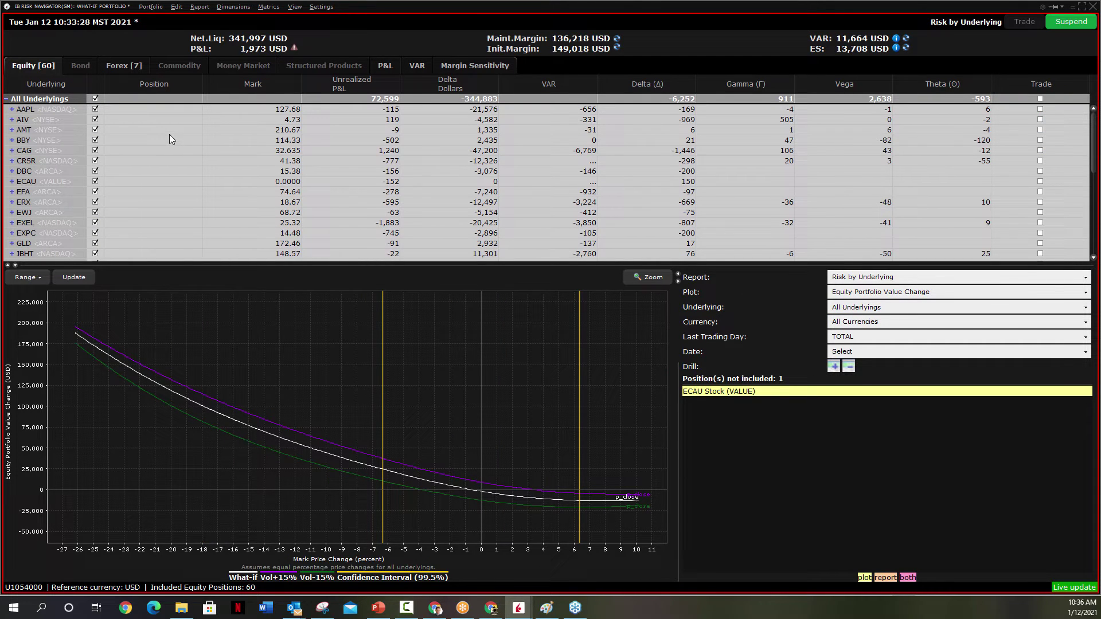
{"action": "left_click", "coordinate": [12, 140]}
{"action": "left_click", "coordinate": [13, 141]}
{"action": "scroll", "coordinate": [817, 150], "scroll_direction": "down", "scroll_amount": 15}
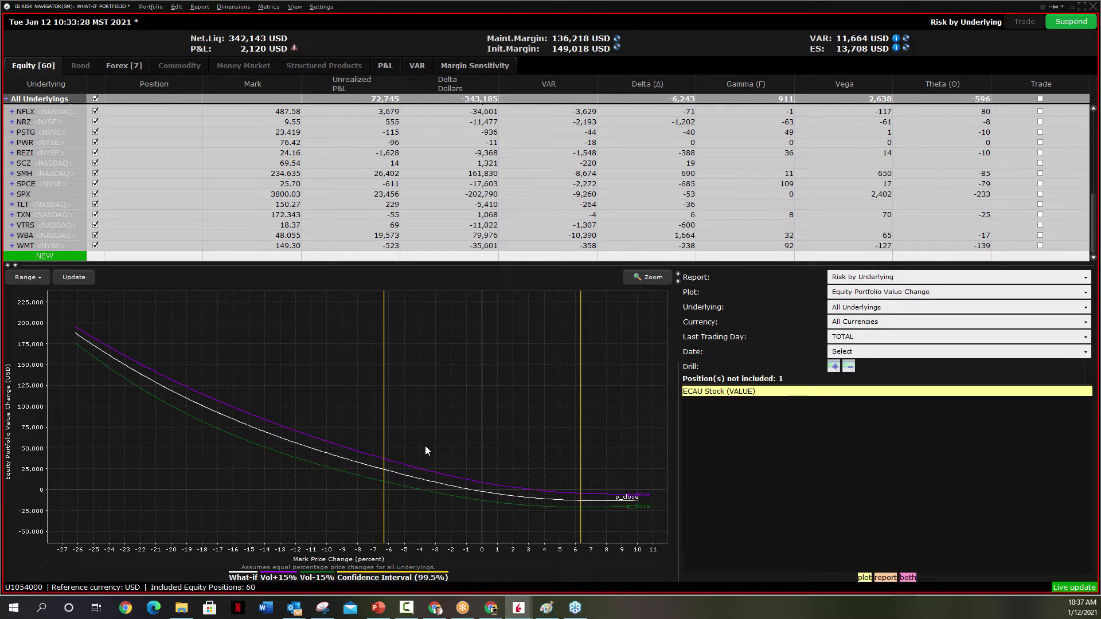
Add SPY stock (ARCA) to the what-if portfolio with a 1,000-share position
{"action": "left_click", "coordinate": [57, 254]}
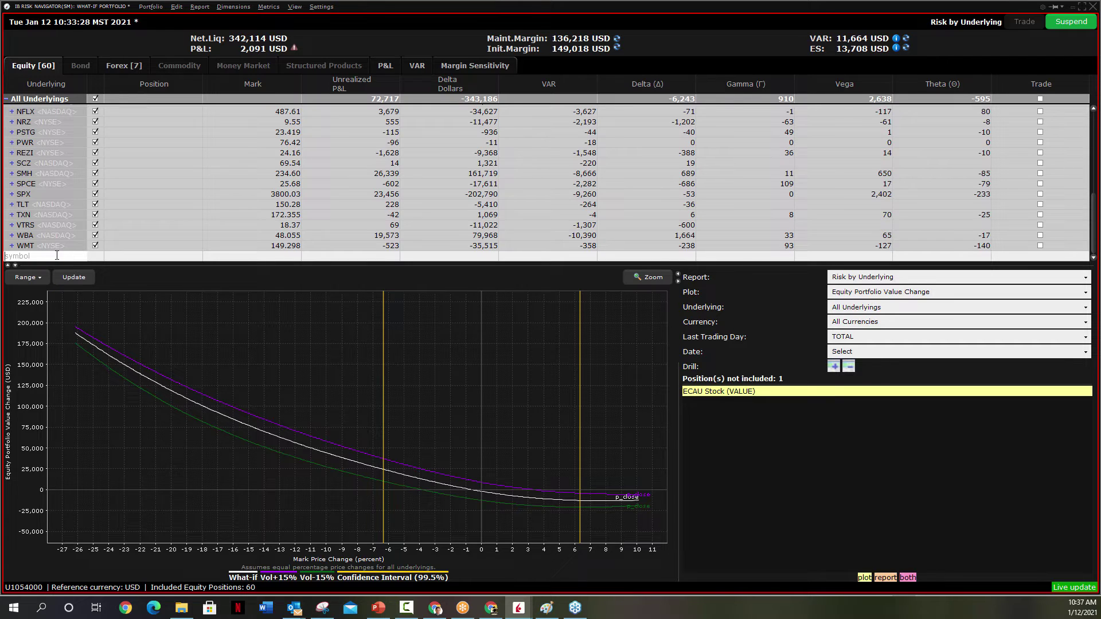
{"action": "type", "text": "spy"}
{"action": "key", "text": "Return"}
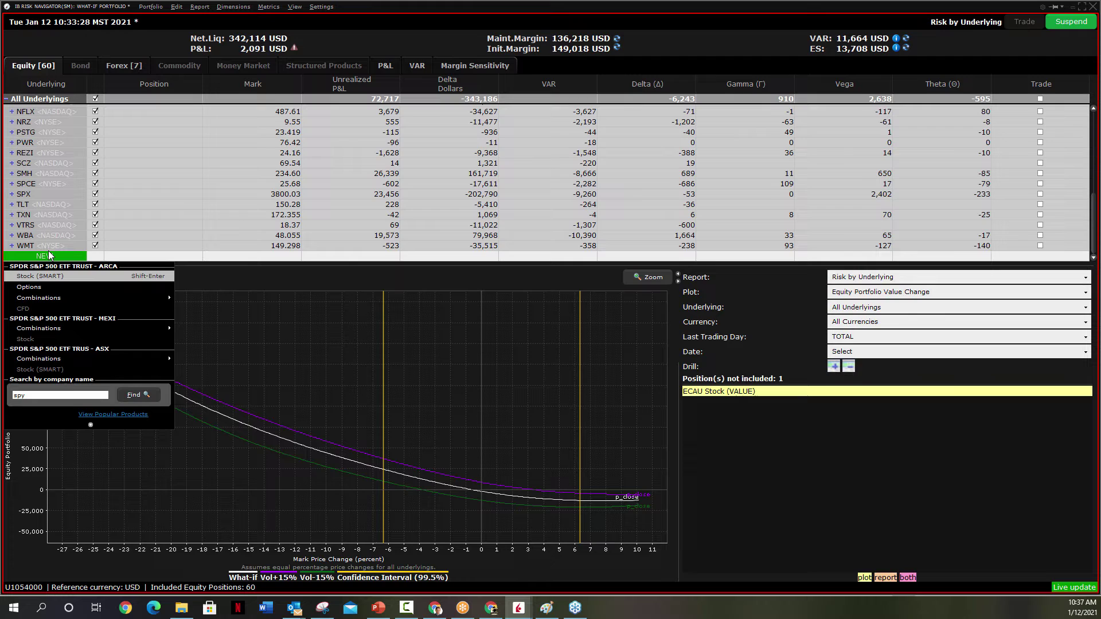
{"action": "left_click", "coordinate": [56, 278]}
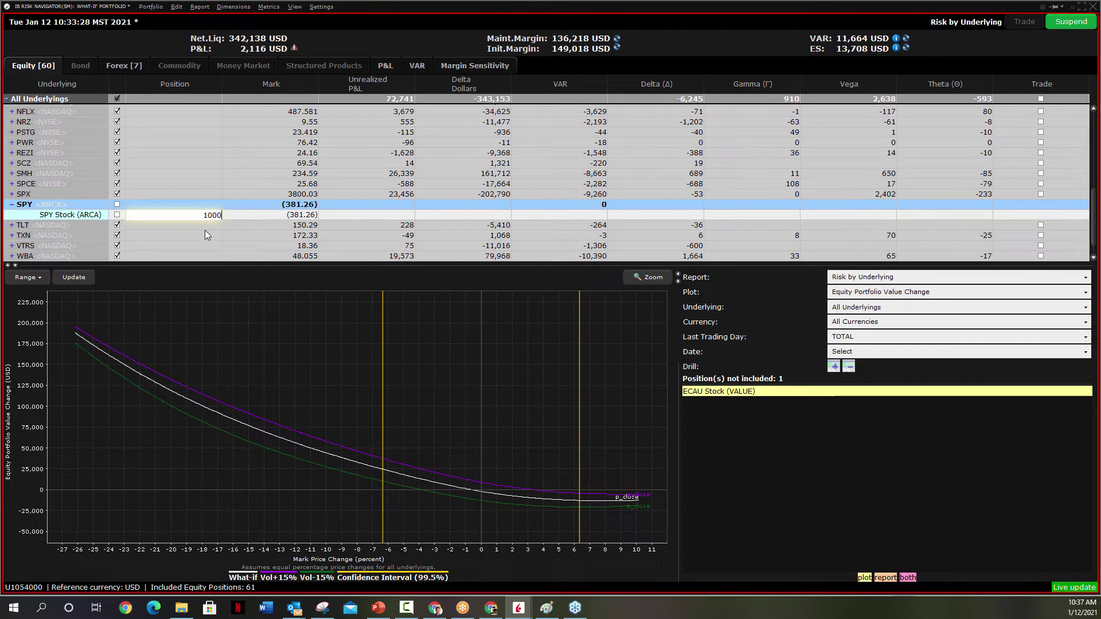
{"action": "key", "text": "Return"}
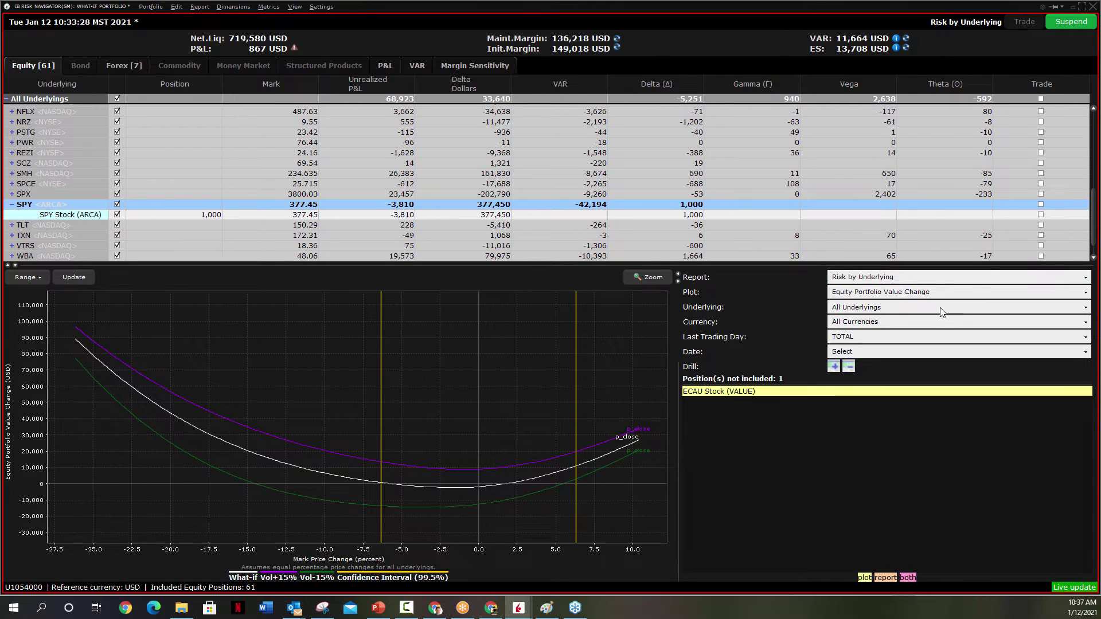
Show the Value at Risk report (VAR 11,664 USD) and zoom the graph to −8% to +7.5%
{"action": "left_click", "coordinate": [983, 278]}
{"action": "scroll", "coordinate": [940, 312], "scroll_direction": "down", "scroll_amount": 3}
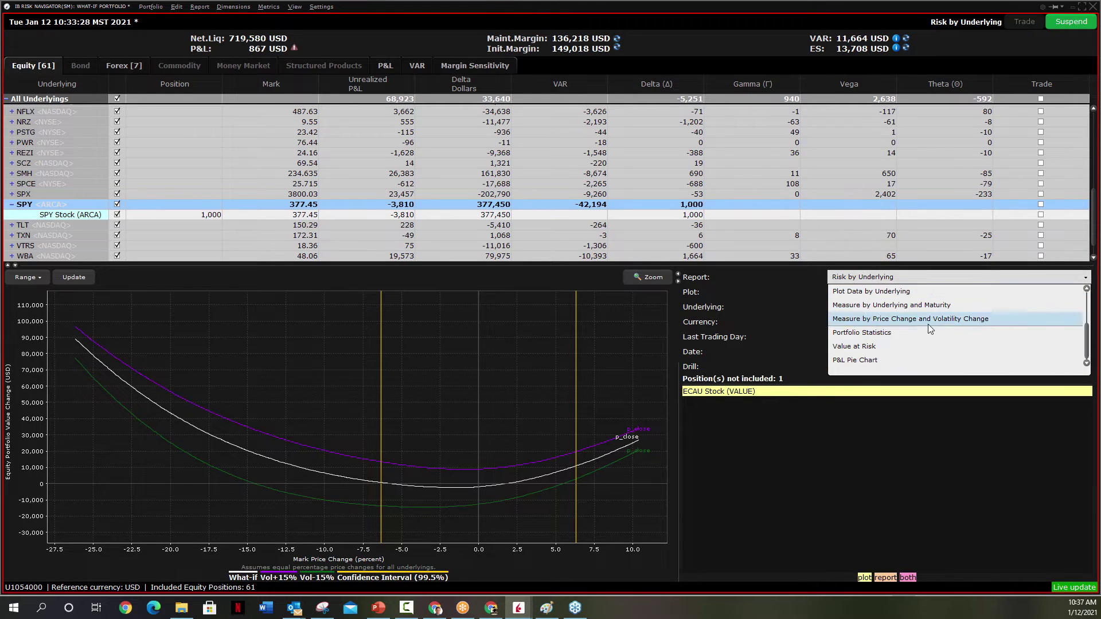
{"action": "left_click", "coordinate": [886, 346]}
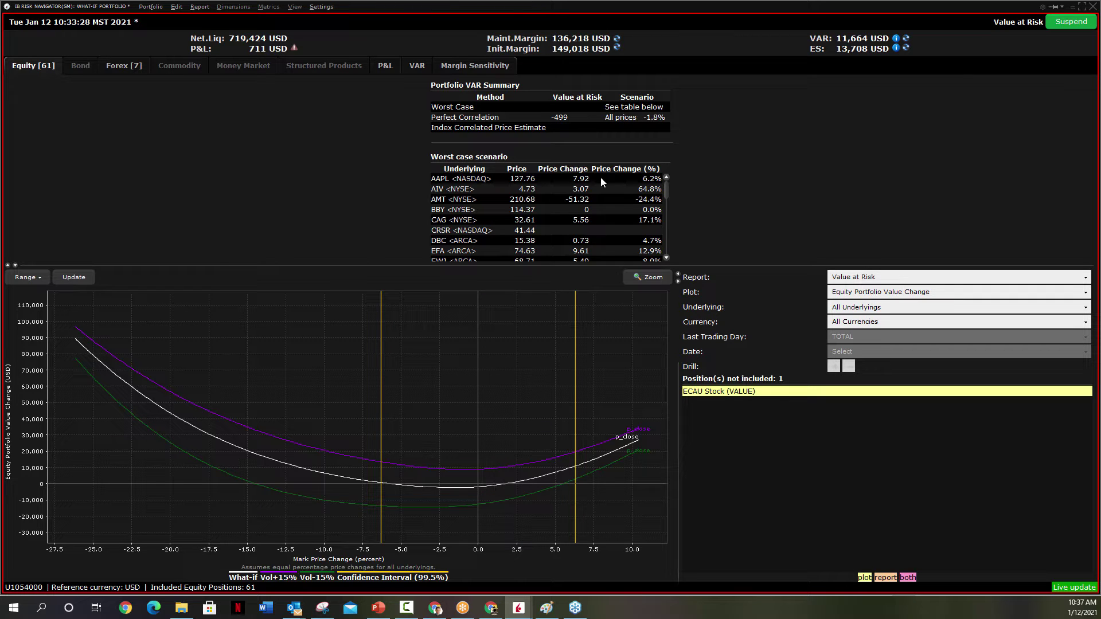
{"action": "left_click_drag", "start_coordinate": [348, 424], "coordinate": [593, 544]}
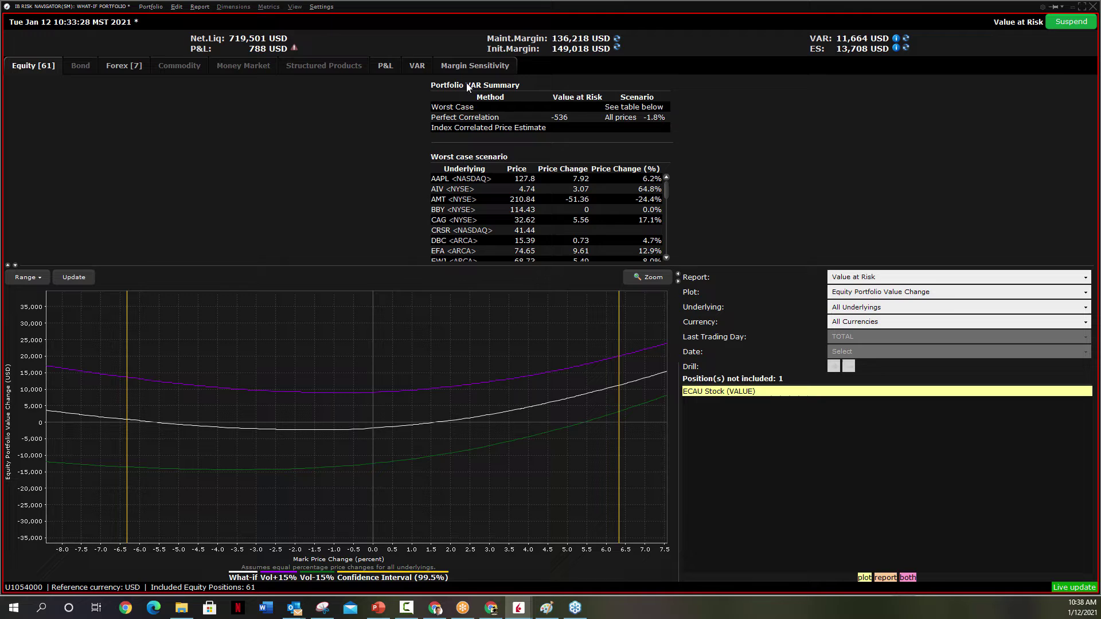
{"action": "left_click", "coordinate": [888, 279]}
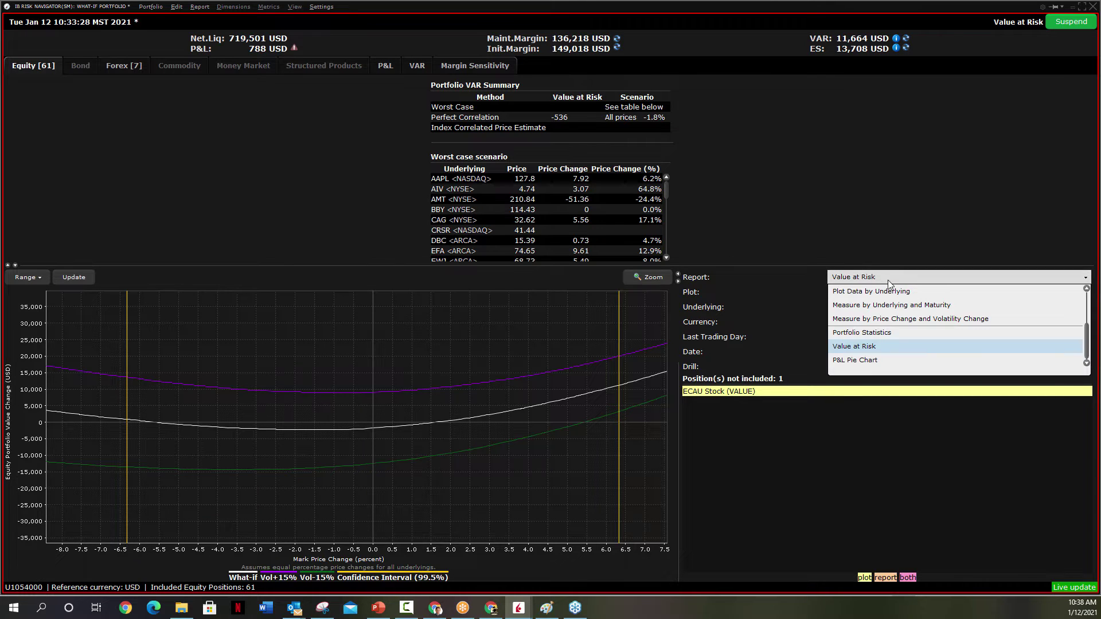
{"action": "scroll", "coordinate": [896, 319], "scroll_direction": "up", "scroll_amount": 2}
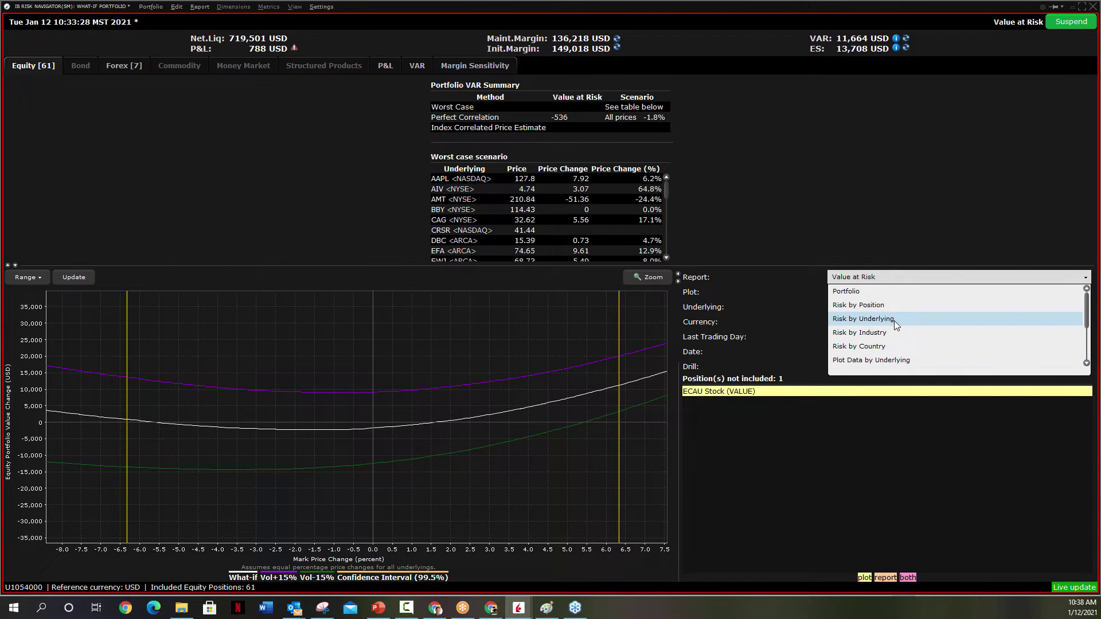
Return to Risk by Underlying, enlarge the risk table, and expand SPY's 1,000-share stock row
{"action": "left_click", "coordinate": [889, 319]}
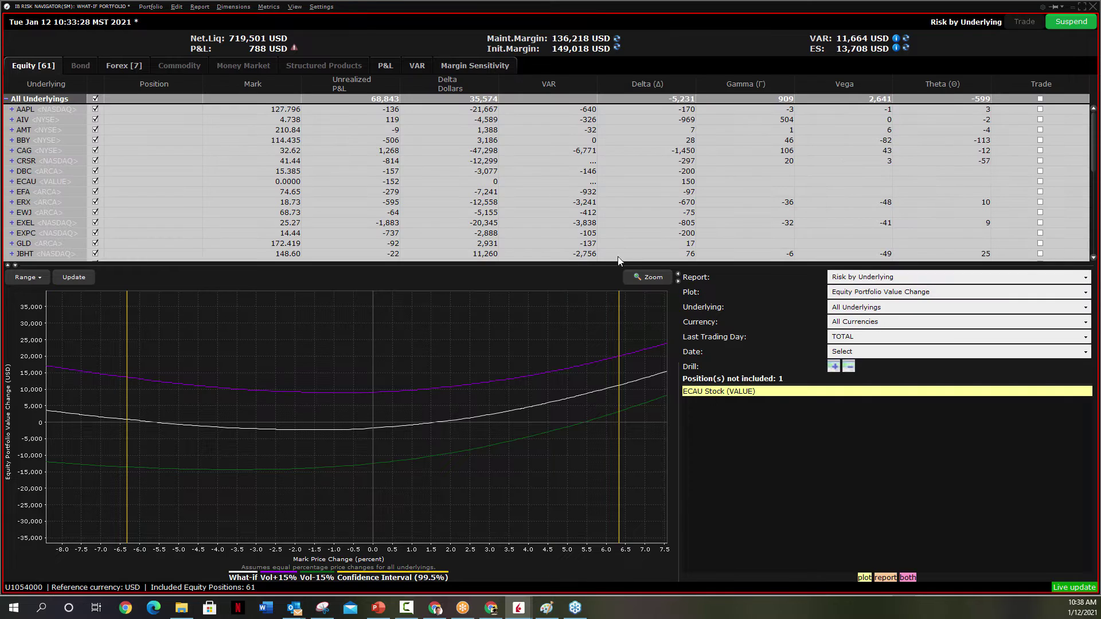
{"action": "left_click_drag", "start_coordinate": [578, 264], "coordinate": [572, 370]}
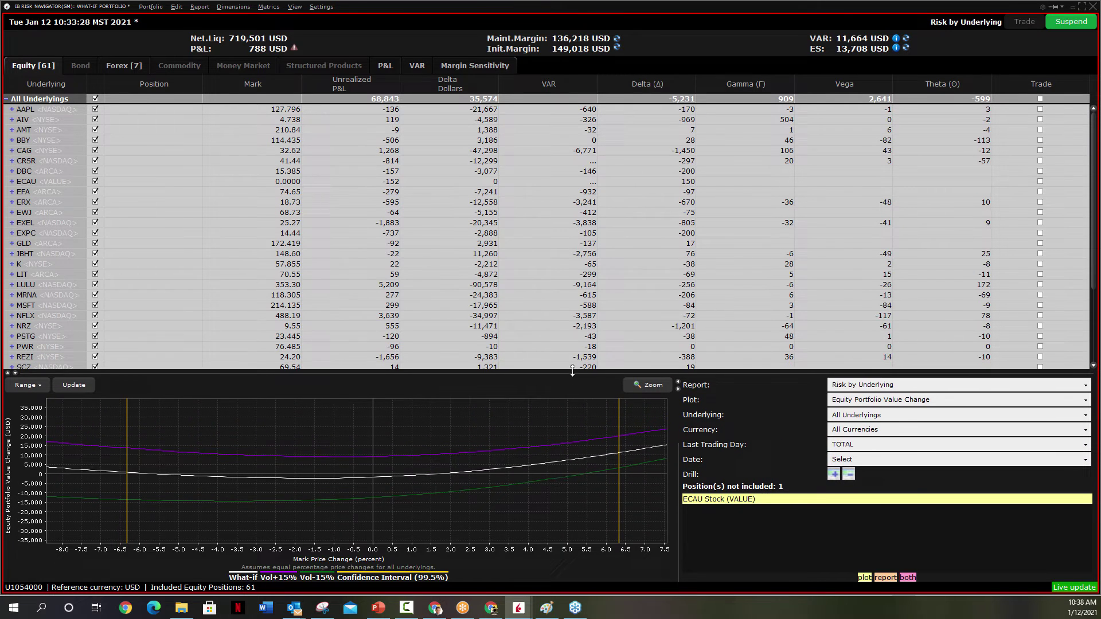
{"action": "scroll", "coordinate": [109, 286], "scroll_direction": "down", "scroll_amount": 2}
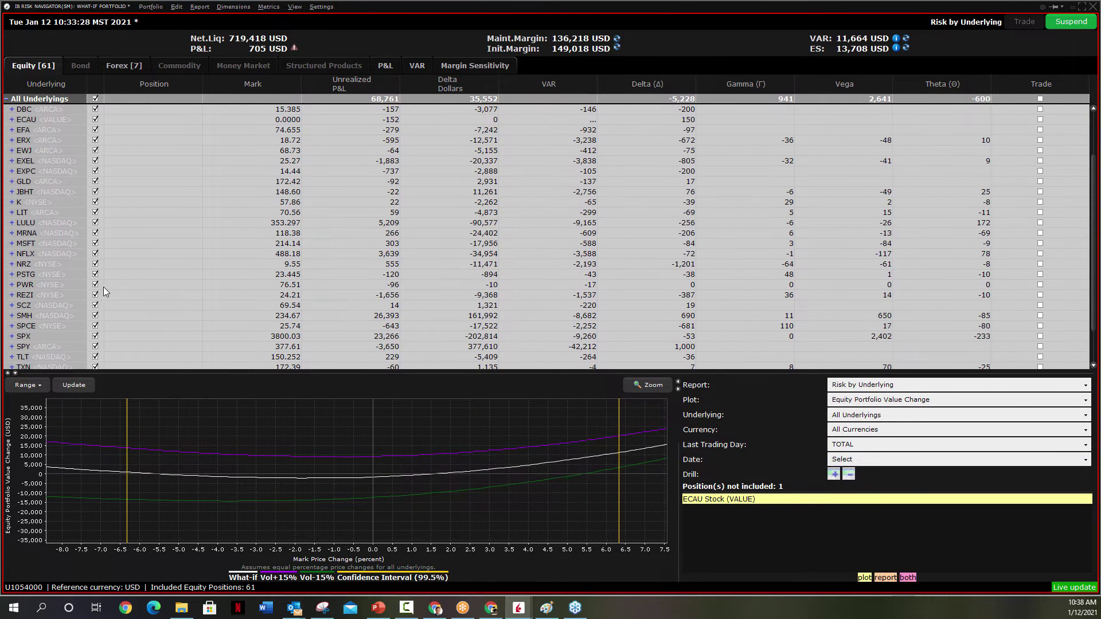
{"action": "scroll", "coordinate": [103, 286], "scroll_direction": "down", "scroll_amount": 2}
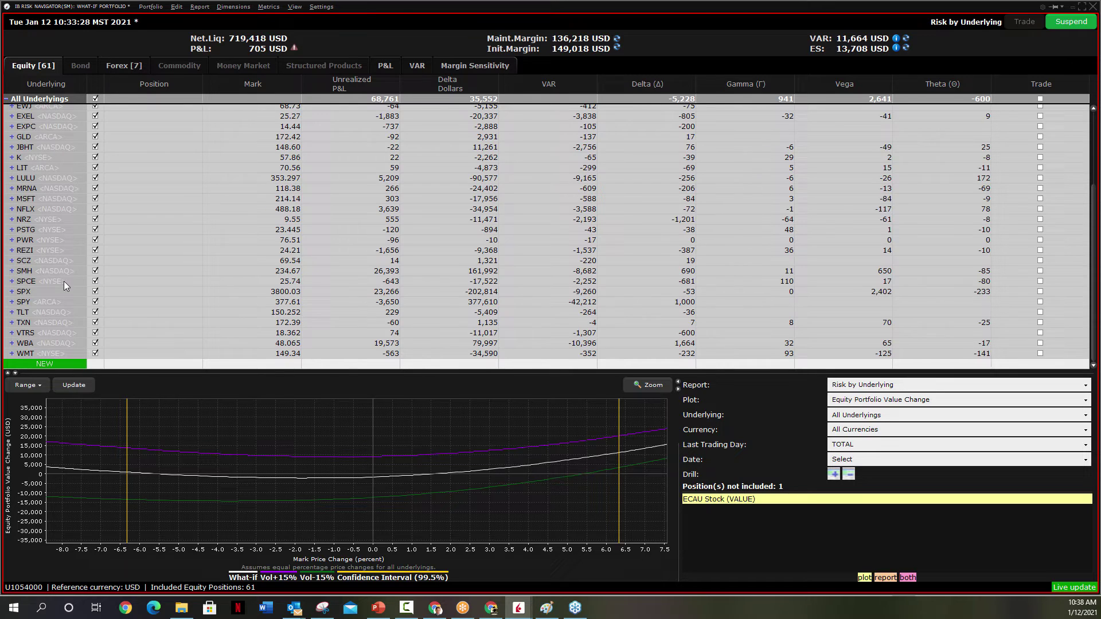
{"action": "left_click", "coordinate": [12, 302]}
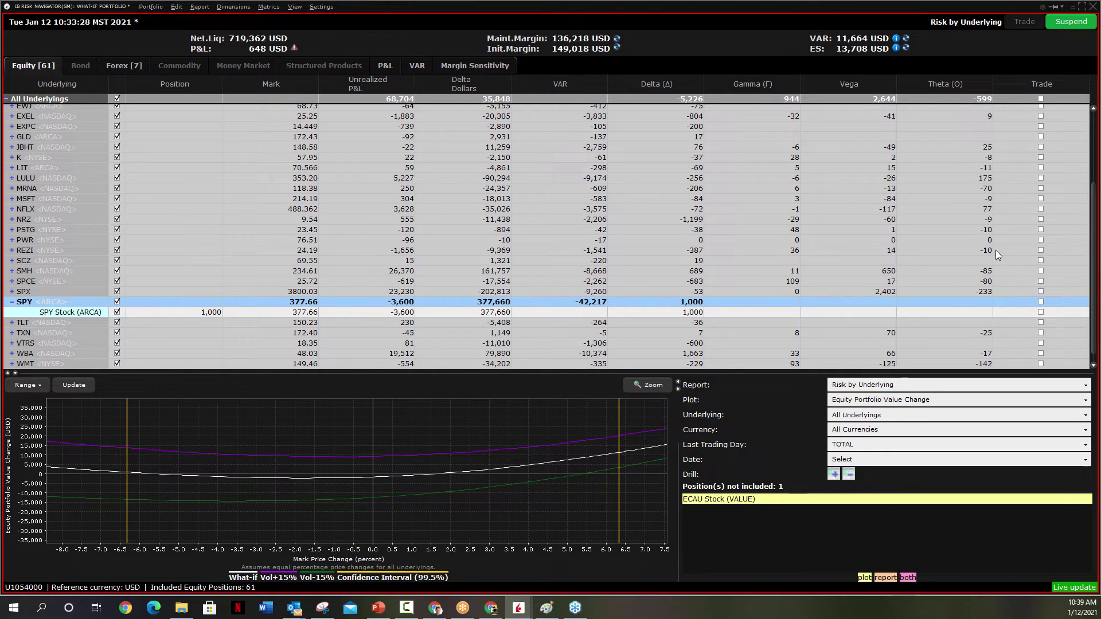
Change the what-if SPY stock position from 1,000 to 500 shares
{"action": "double_click", "coordinate": [218, 314]}
{"action": "type", "text": "500"}
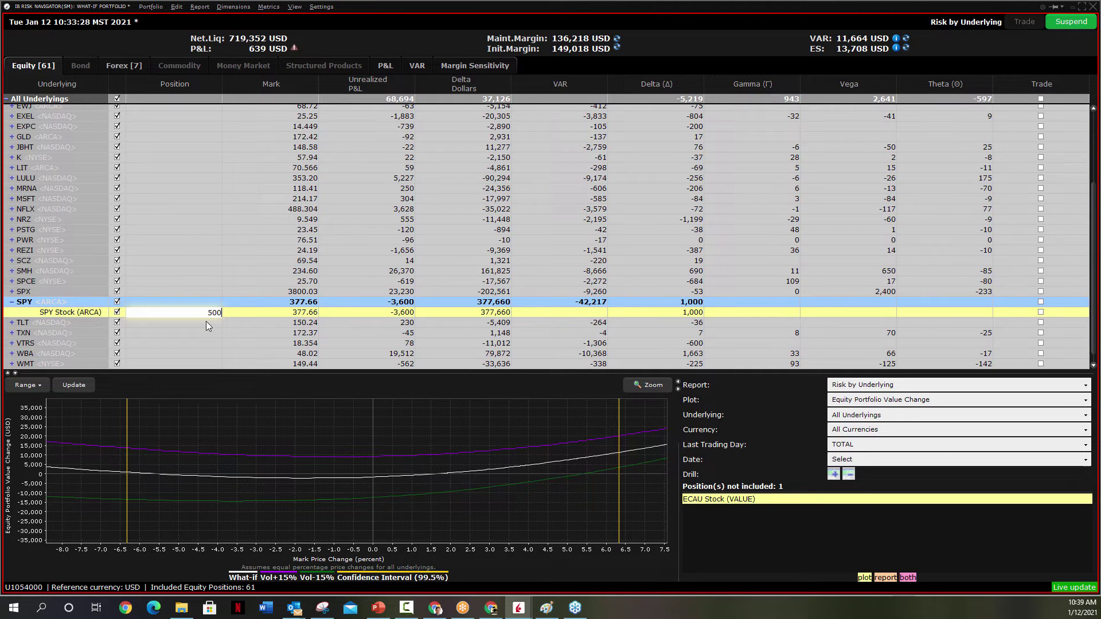
{"action": "key", "text": "Return"}
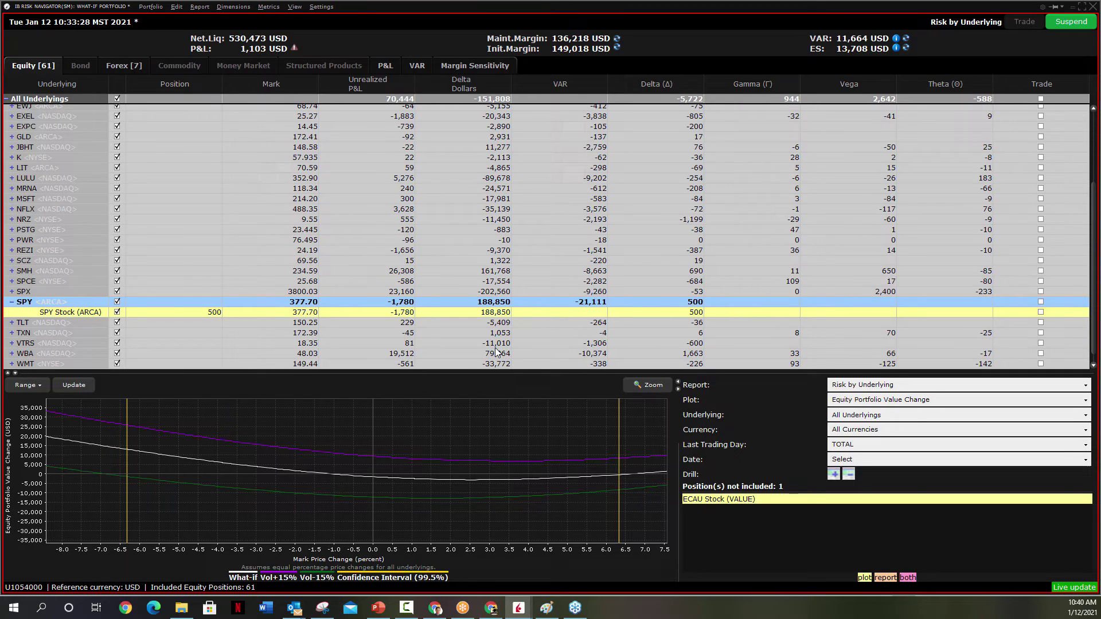
Close the what-if portfolio through Portfolio > Close without saving it
{"action": "left_click", "coordinate": [1092, 6]}
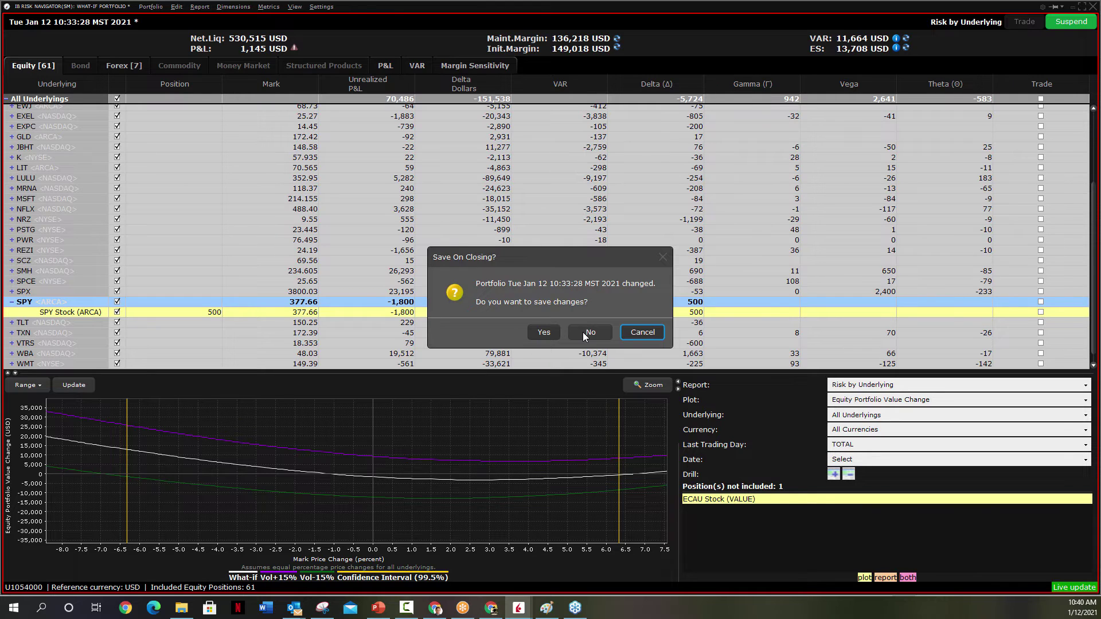
{"action": "left_click", "coordinate": [631, 333]}
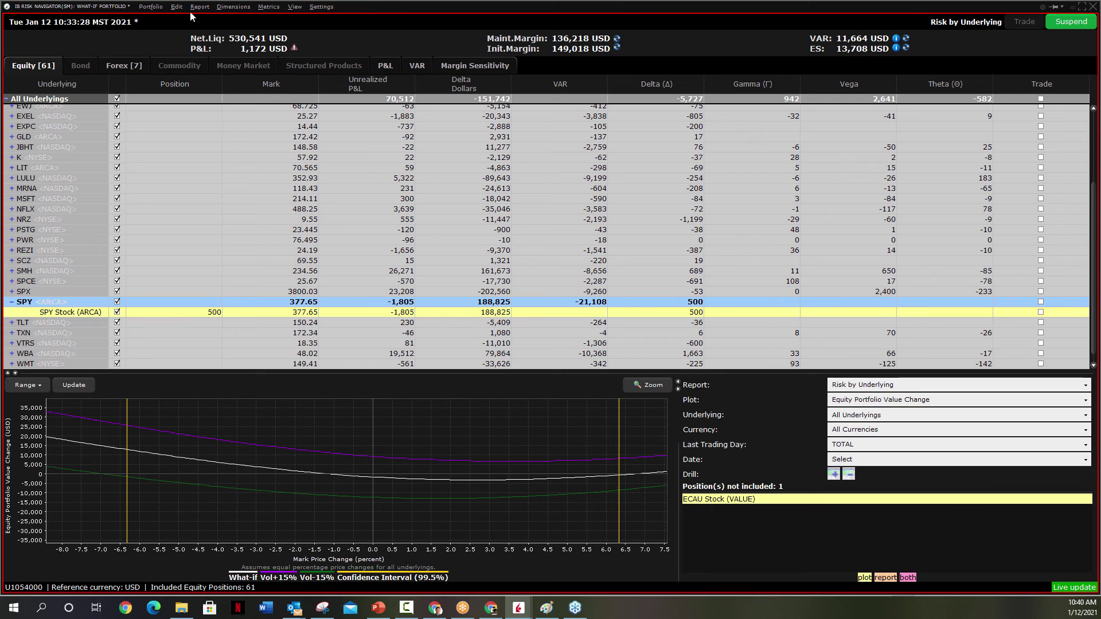
{"action": "left_click", "coordinate": [150, 7]}
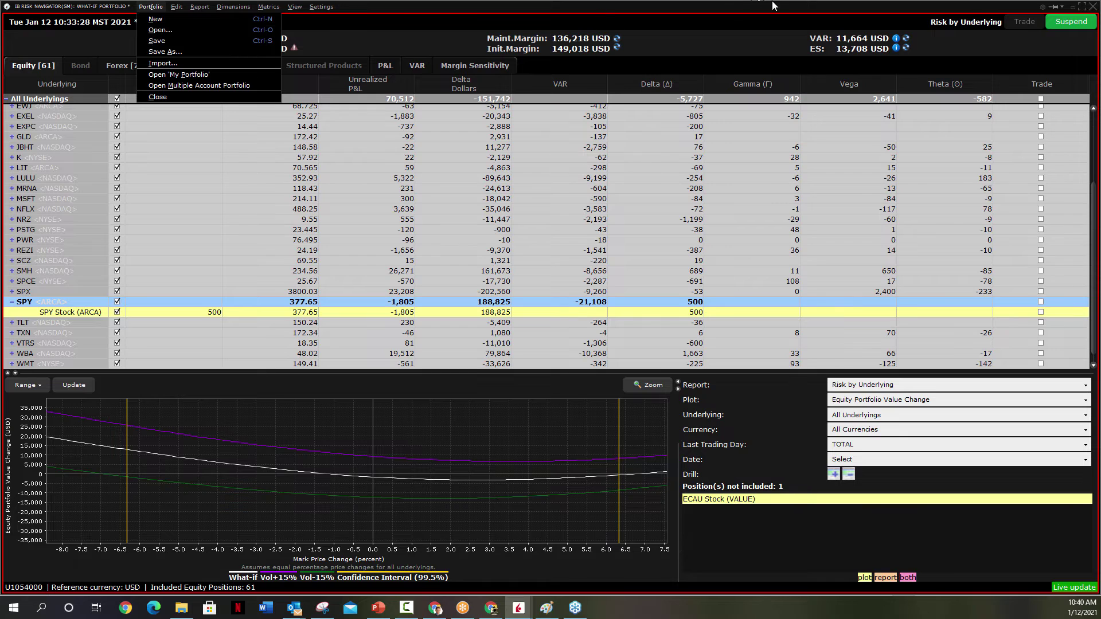
{"action": "left_click", "coordinate": [158, 97]}
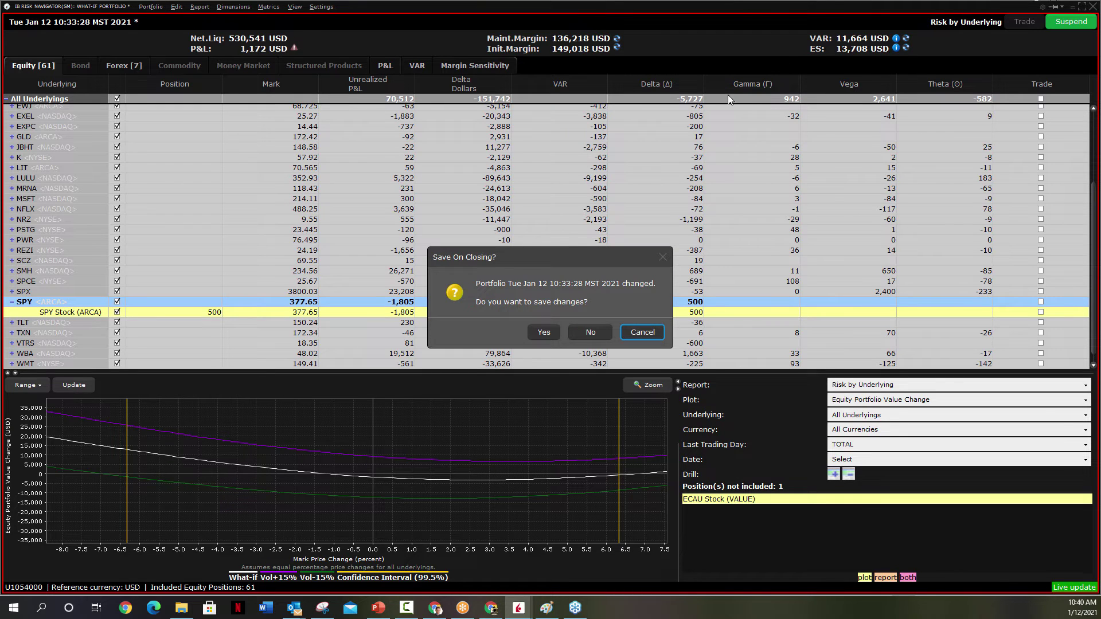
{"action": "left_click", "coordinate": [599, 332]}
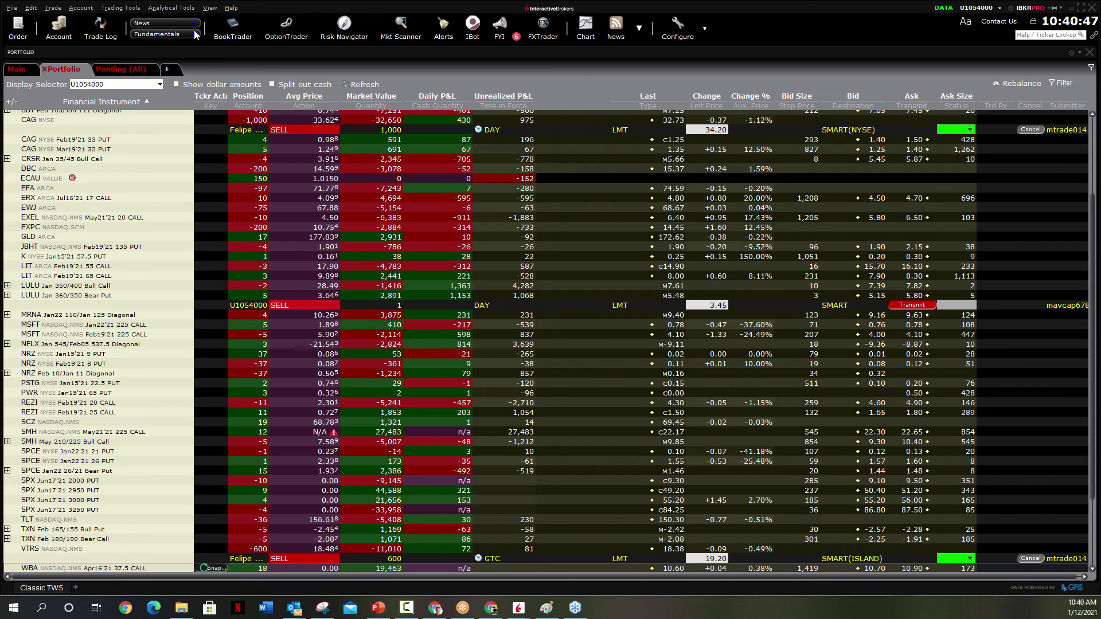
Open a blank Risk Navigator what-if portfolio without existing positions, maximize it, and open the report list
{"action": "left_click", "coordinate": [170, 11]}
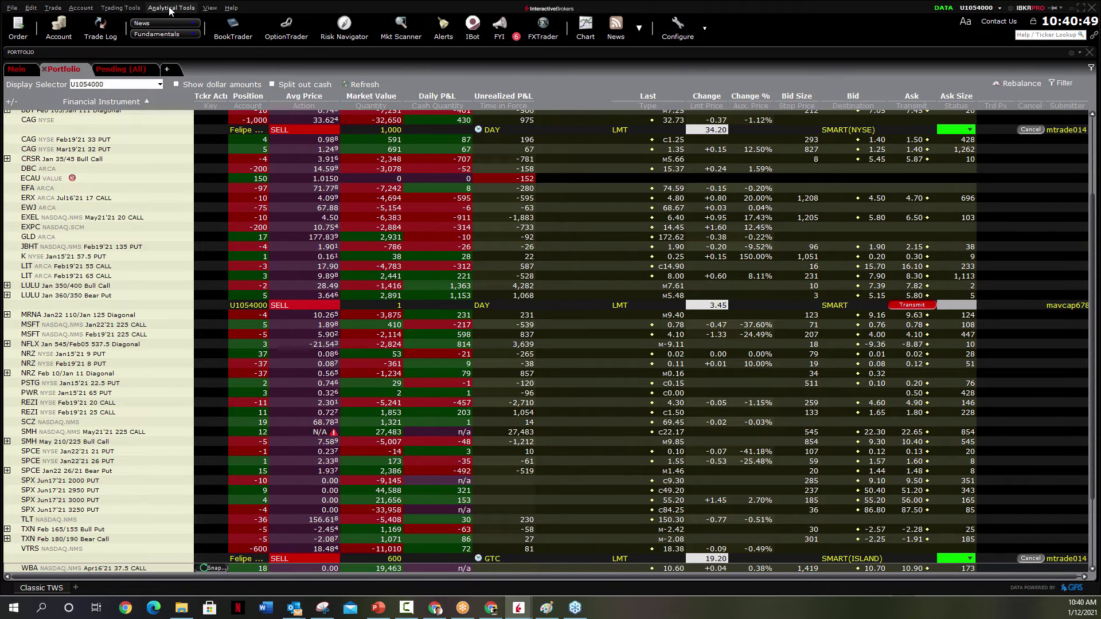
{"action": "mouse_move", "coordinate": [206, 475]}
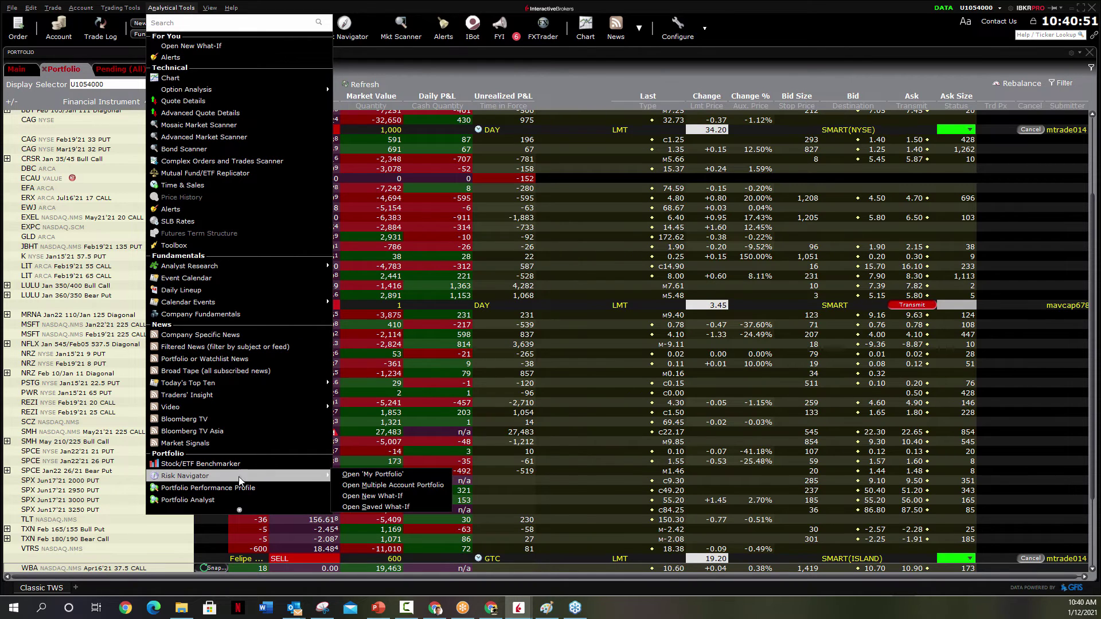
{"action": "left_click", "coordinate": [364, 496]}
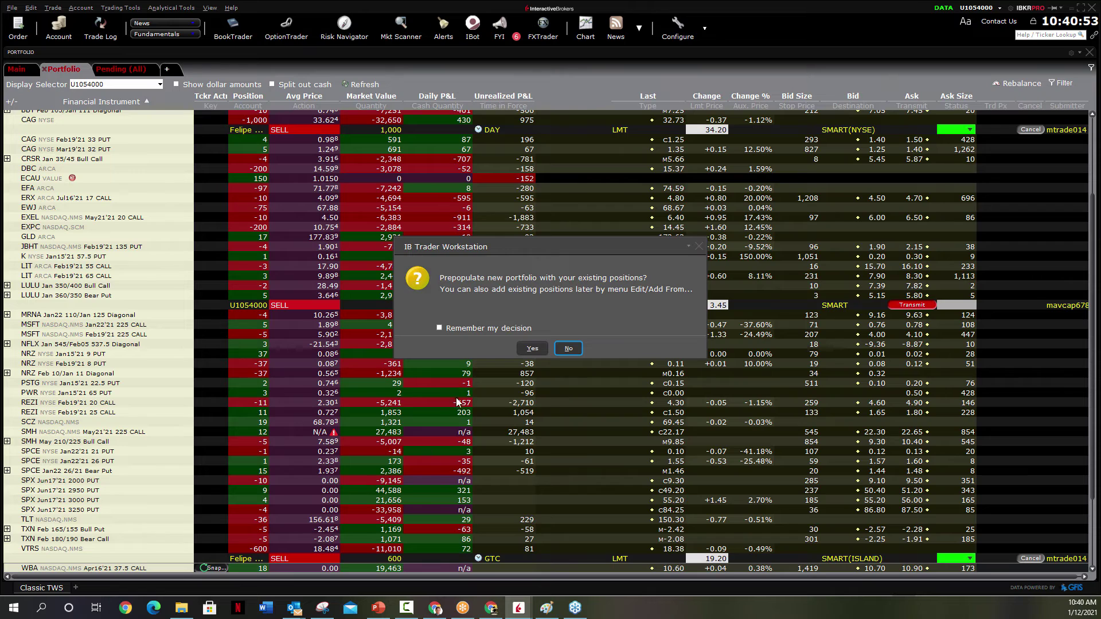
{"action": "left_click", "coordinate": [568, 348]}
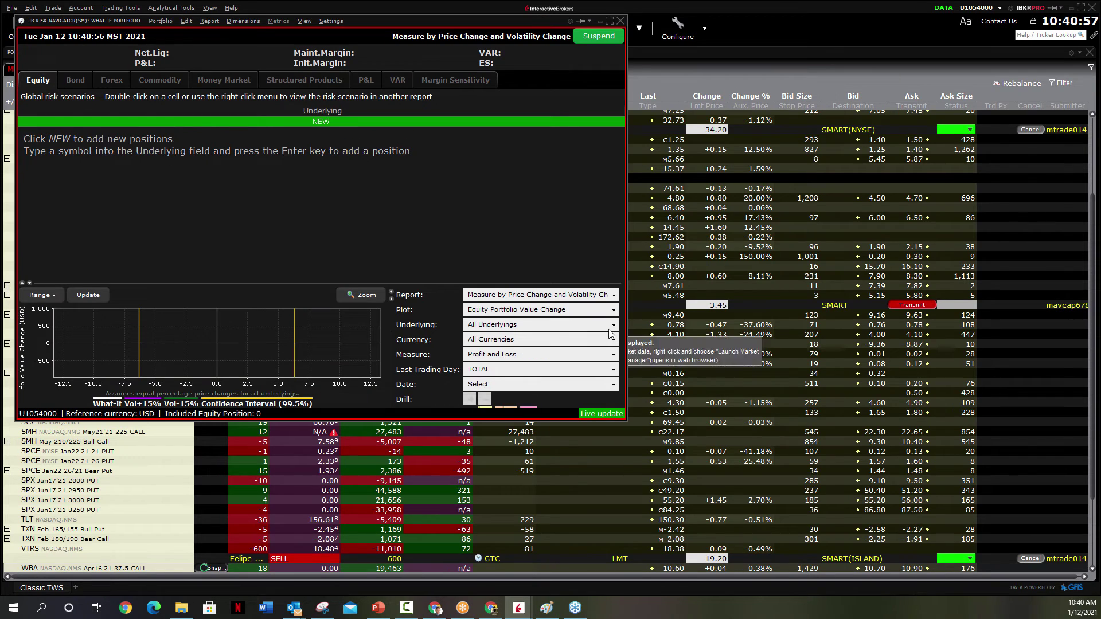
{"action": "left_click", "coordinate": [609, 21]}
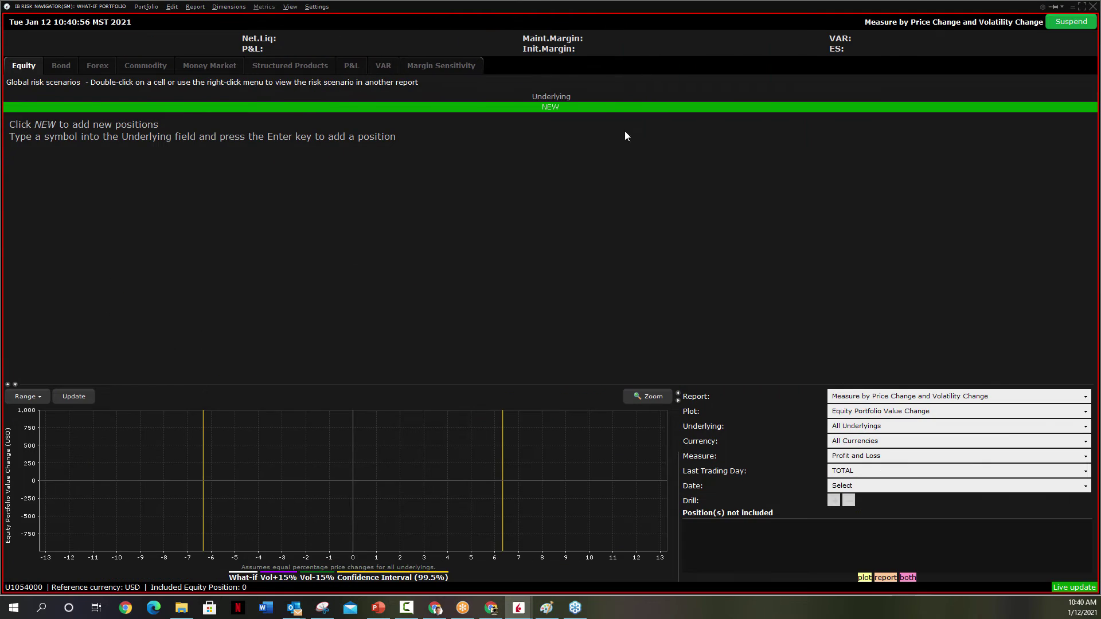
{"action": "left_click", "coordinate": [898, 396]}
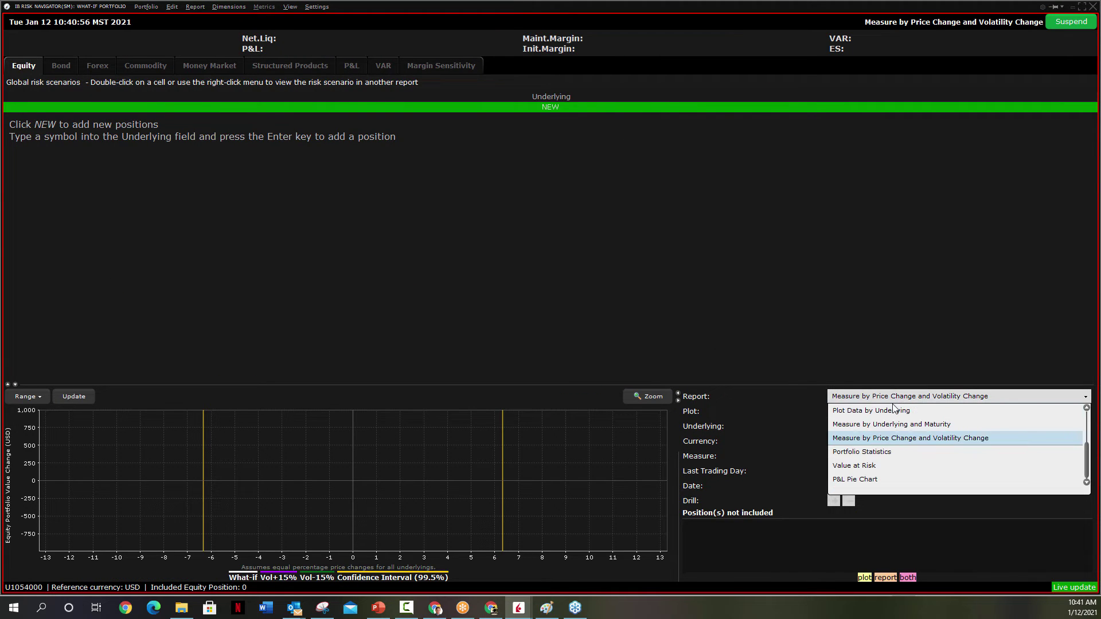
{"action": "scroll", "coordinate": [891, 419], "scroll_direction": "up", "scroll_amount": 1}
Switch the report to Risk by Underlying and look up AAPL option combinations
{"action": "left_click", "coordinate": [897, 438]}
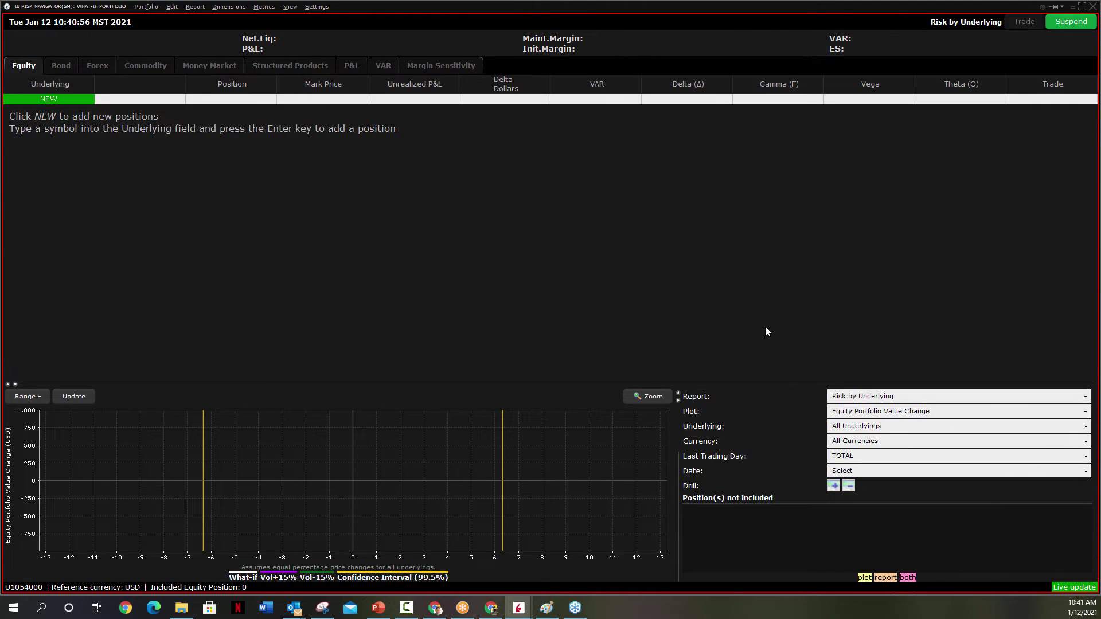
{"action": "left_click", "coordinate": [67, 99]}
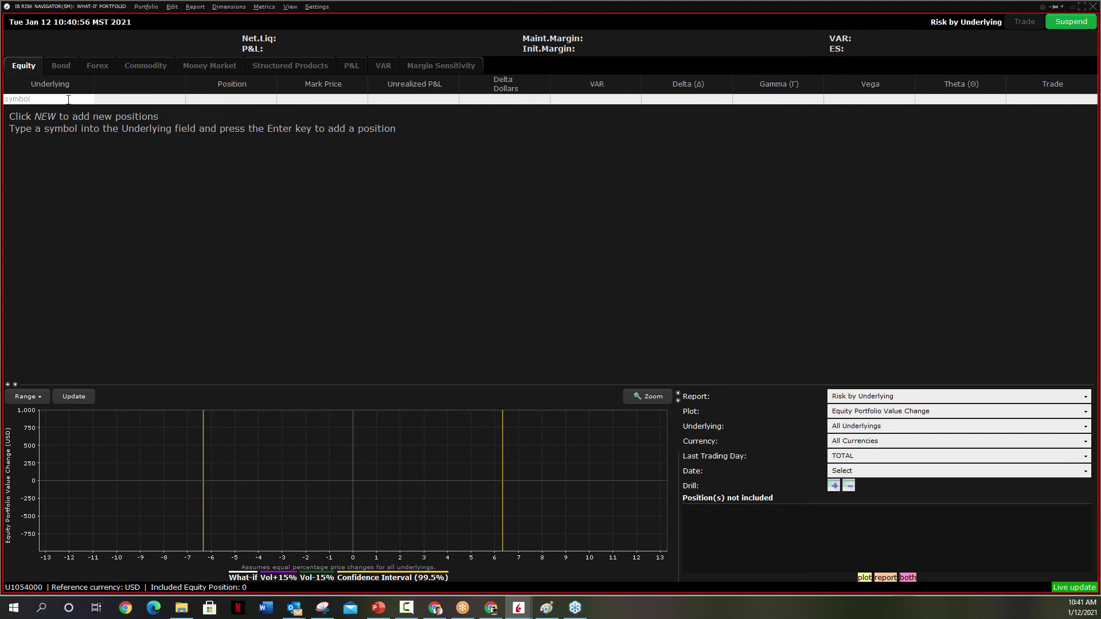
{"action": "type", "text": "appl"}
{"action": "key", "text": "Return"}
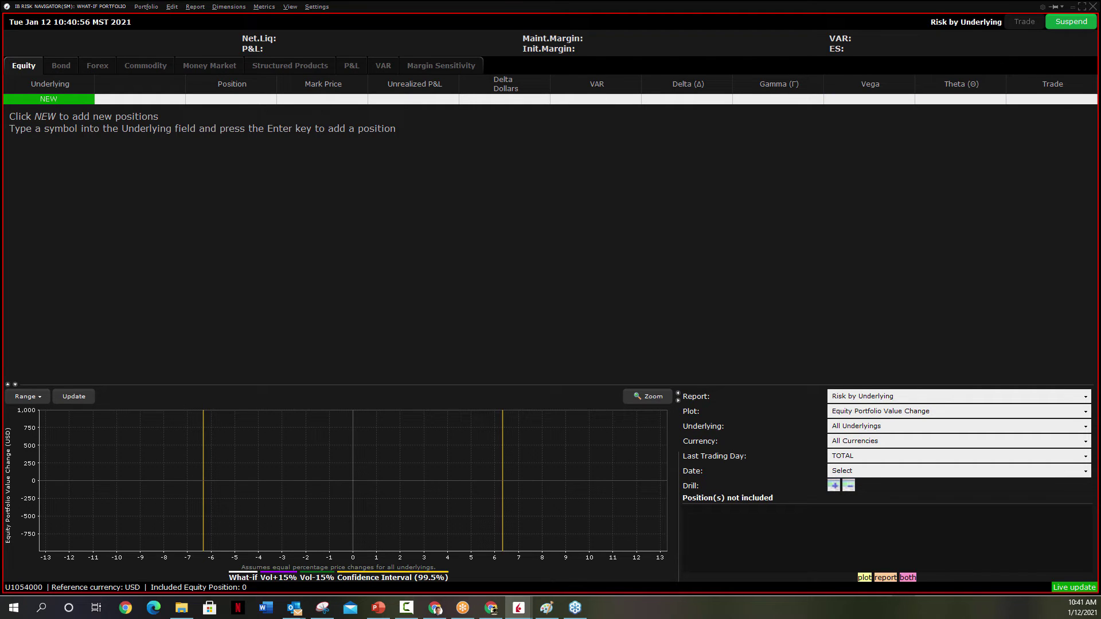
{"action": "left_click", "coordinate": [60, 98]}
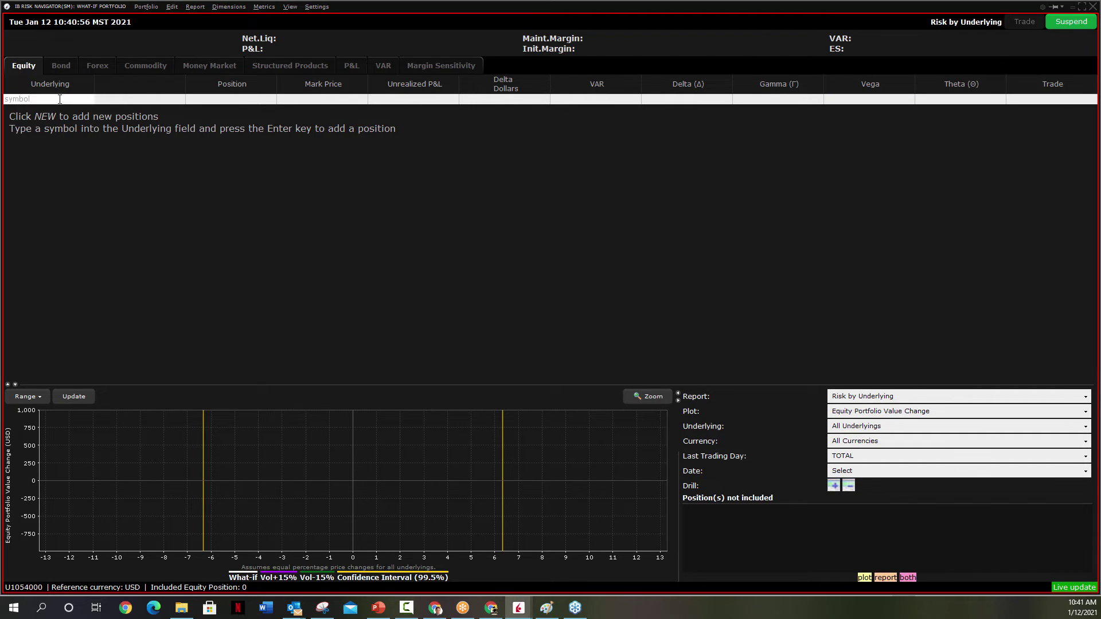
{"action": "type", "text": "aapl"}
{"action": "key", "text": "Return"}
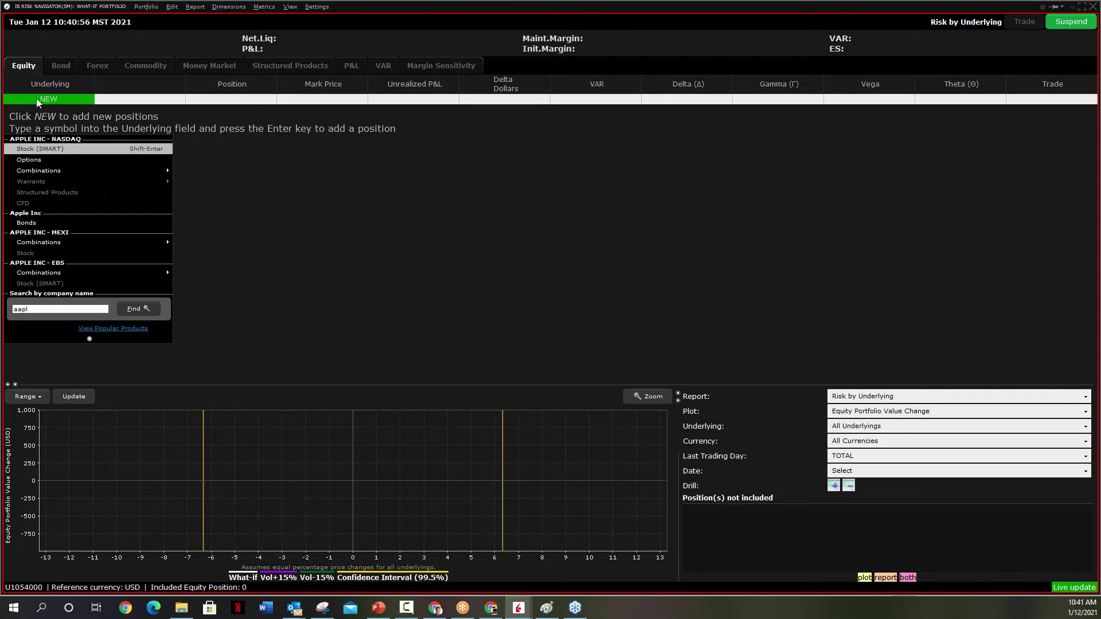
{"action": "mouse_move", "coordinate": [73, 172]}
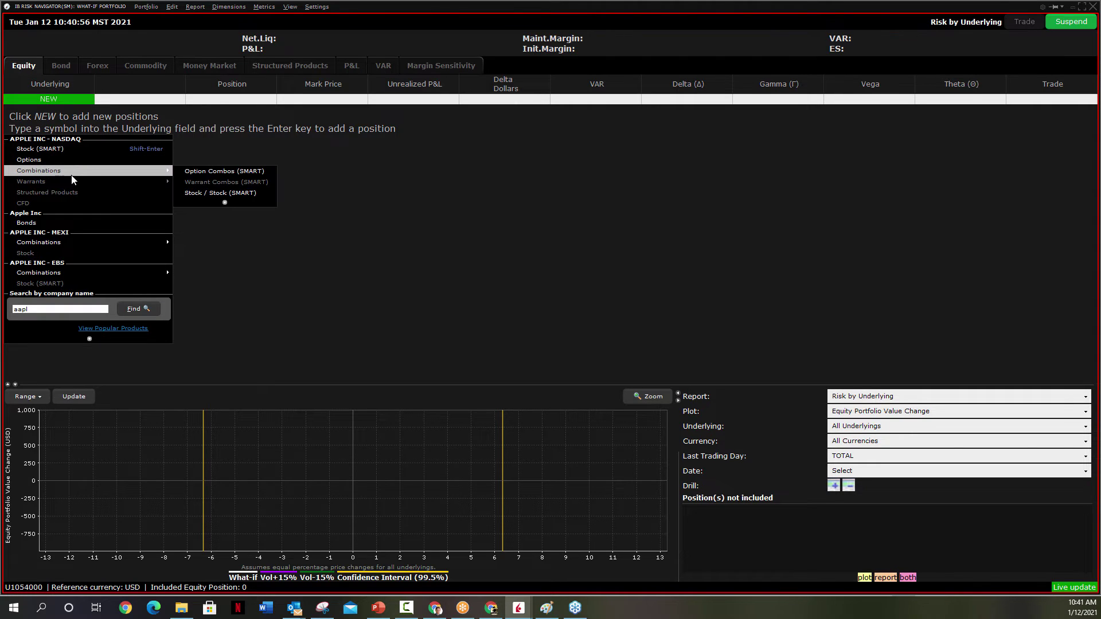
{"action": "left_click", "coordinate": [205, 171]}
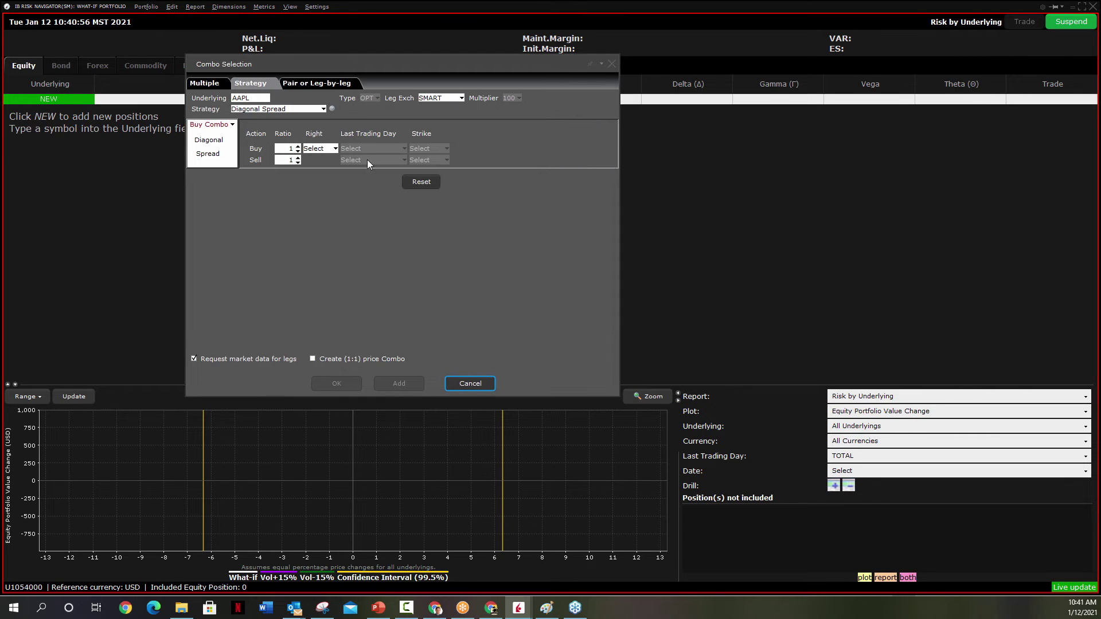
Make both legs calls, buying FEB 19 '21 and selling JAN 15 '21
{"action": "left_click", "coordinate": [323, 149]}
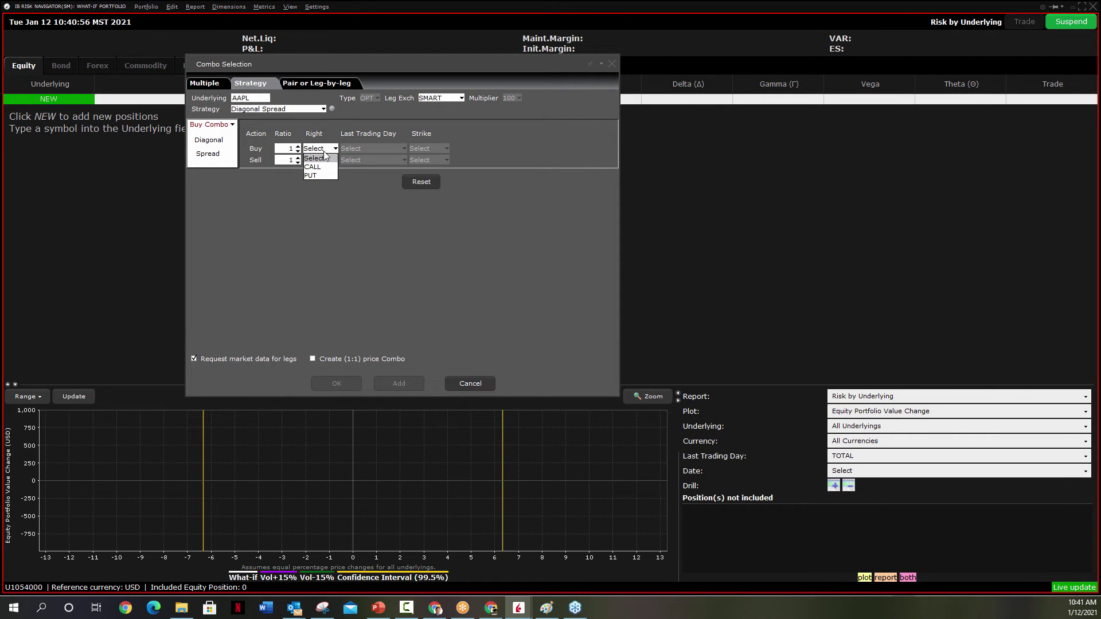
{"action": "left_click", "coordinate": [323, 167]}
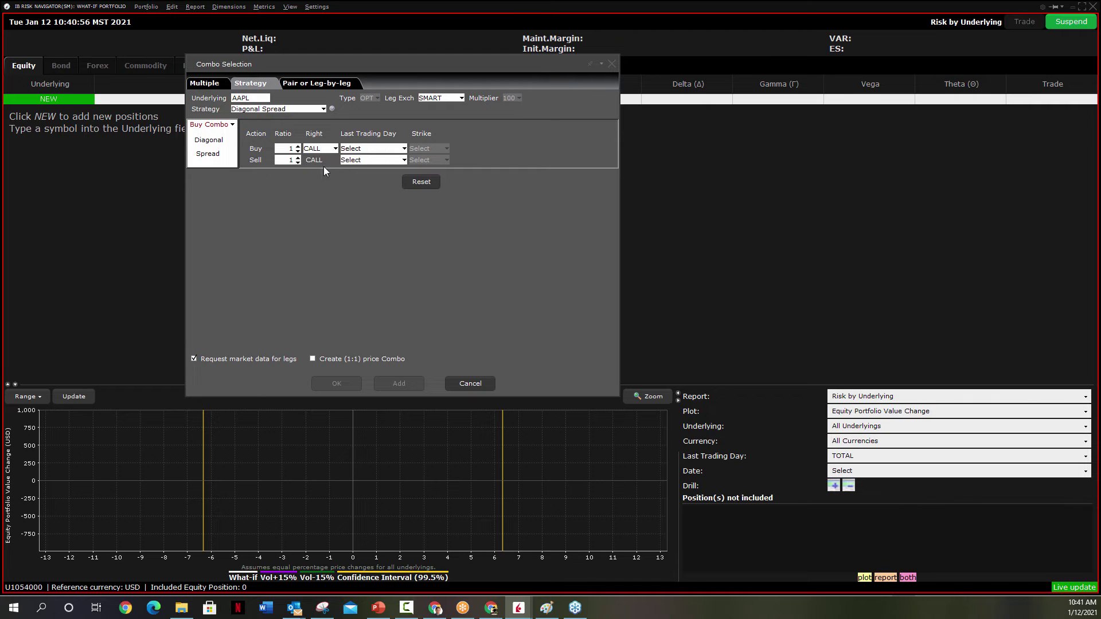
{"action": "left_click", "coordinate": [376, 150]}
{"action": "left_click", "coordinate": [370, 210]}
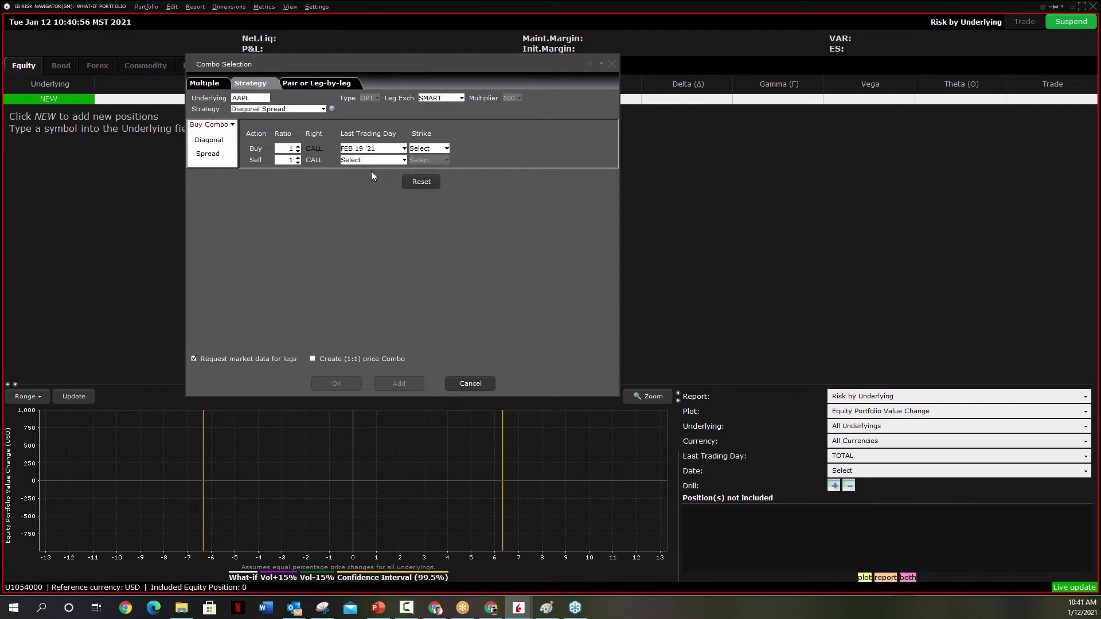
{"action": "left_click", "coordinate": [373, 162]}
{"action": "left_click", "coordinate": [358, 178]}
Try strikes 122 buy / 128 sell and dismiss the 'combo cannot be created' message
{"action": "left_click", "coordinate": [446, 148]}
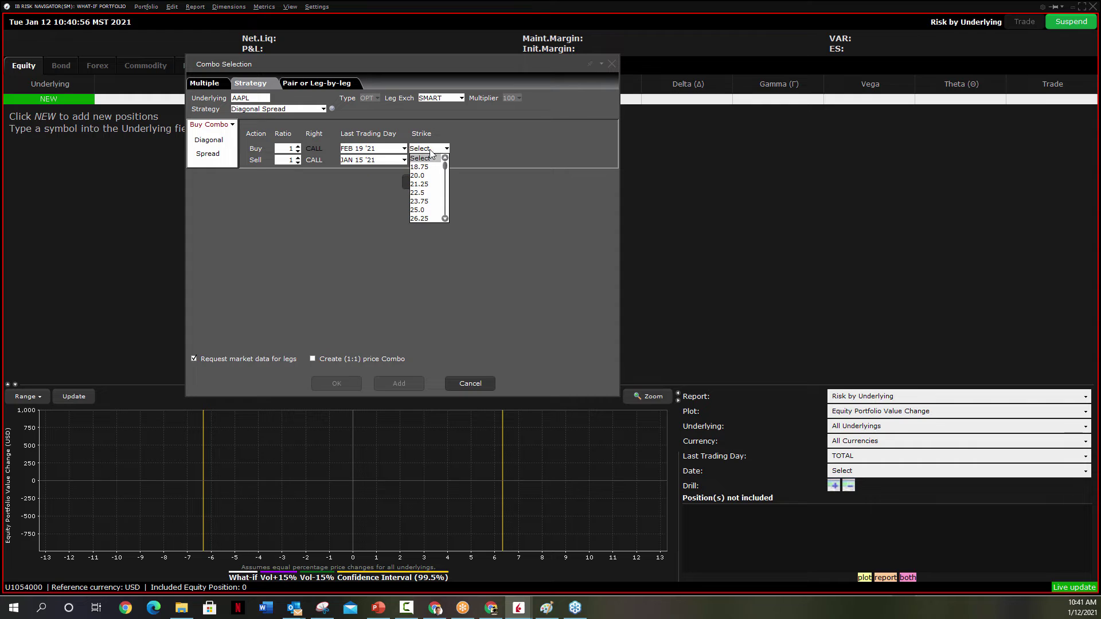
{"action": "left_click_drag", "start_coordinate": [445, 168], "coordinate": [439, 205]}
{"action": "left_click", "coordinate": [424, 197]}
{"action": "left_click", "coordinate": [445, 160]}
{"action": "left_click", "coordinate": [425, 202]}
{"action": "left_click", "coordinate": [337, 383]}
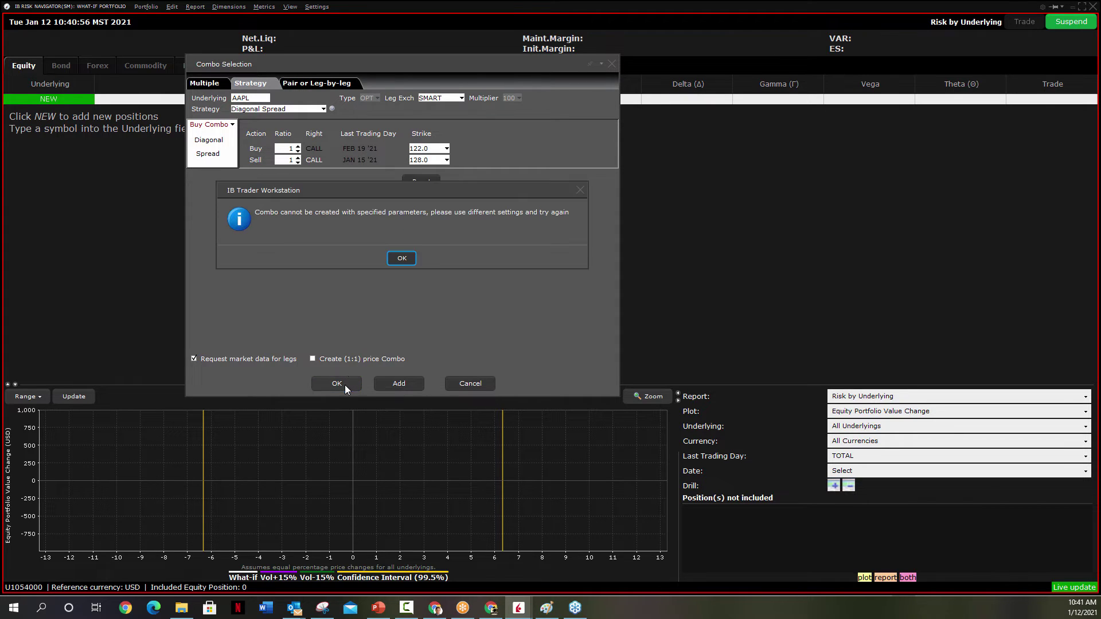
{"action": "left_click", "coordinate": [402, 259]}
Change strikes to 125 buy / 130 sell and add the diagonal spread
{"action": "left_click", "coordinate": [445, 149]}
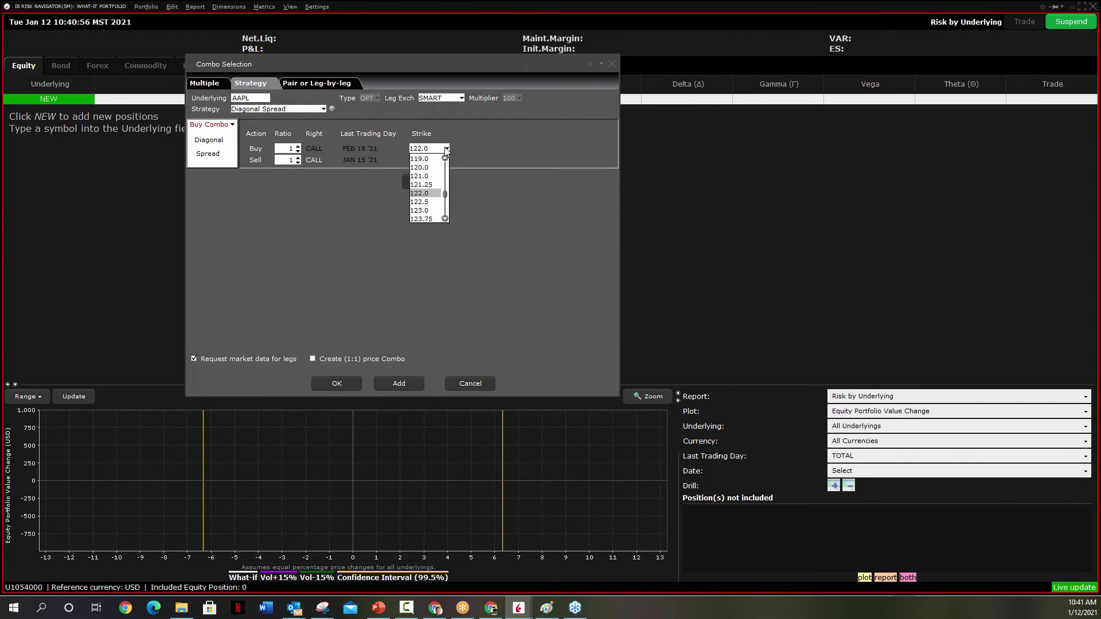
{"action": "left_click", "coordinate": [425, 192]}
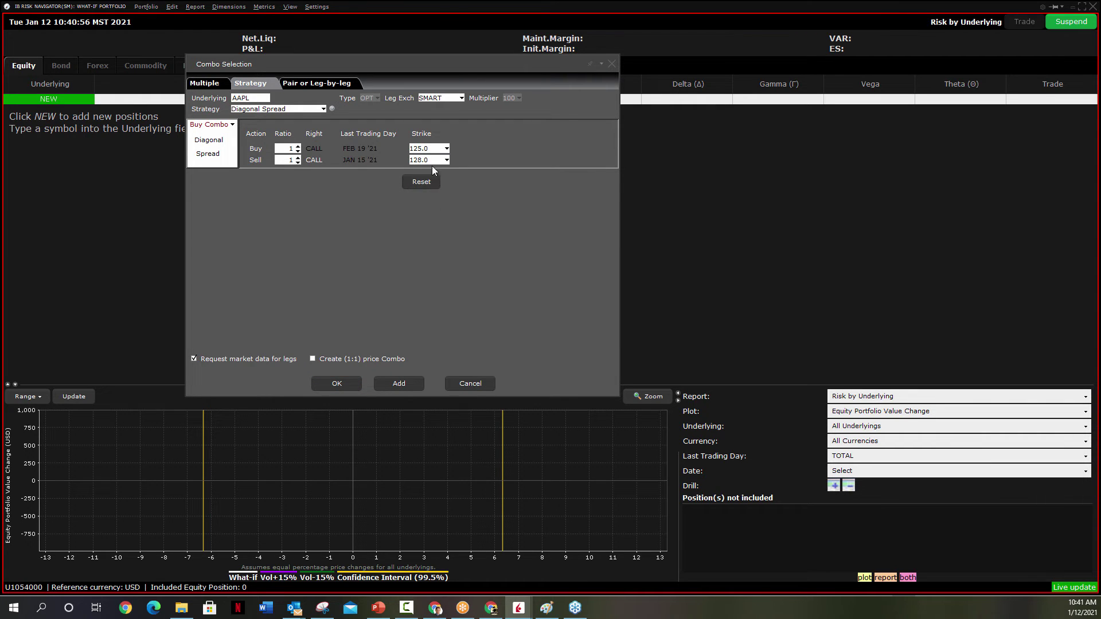
{"action": "left_click", "coordinate": [431, 160]}
{"action": "left_click", "coordinate": [421, 204]}
{"action": "left_click", "coordinate": [350, 384]}
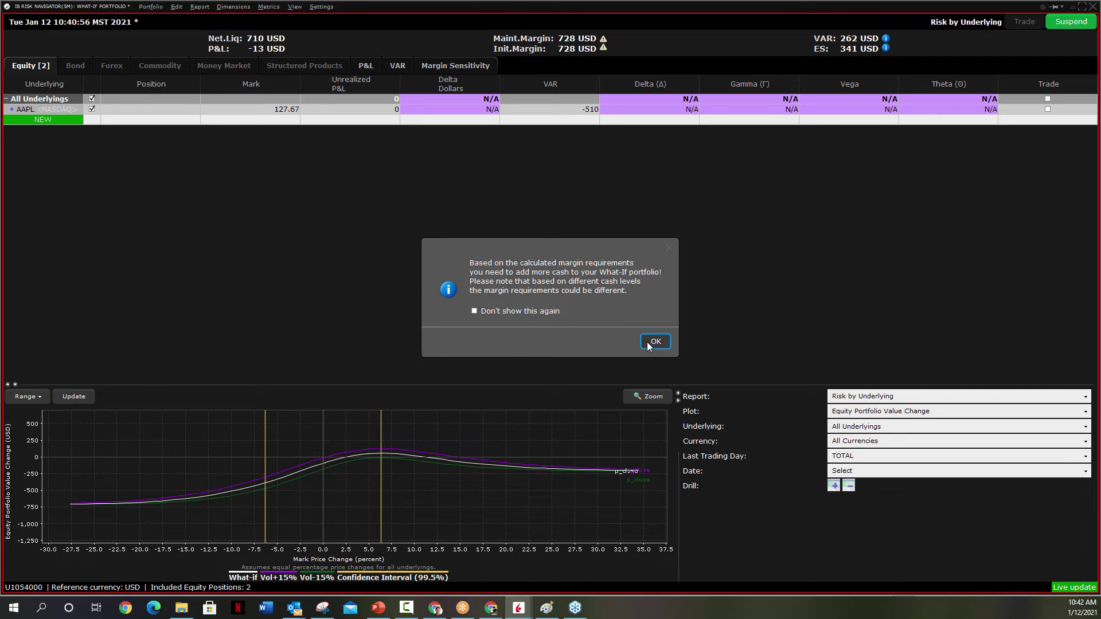
Dismiss the margin notice, make the risk graph taller, and expand the AAPL diagonal's two call legs
{"action": "left_click", "coordinate": [654, 342]}
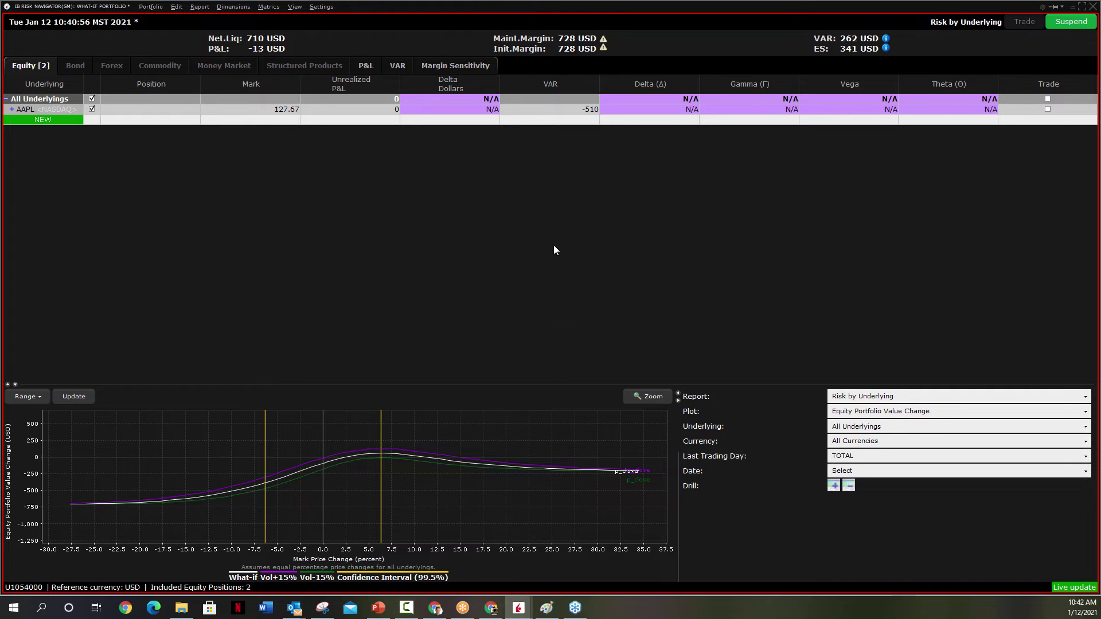
{"action": "left_click", "coordinate": [11, 109]}
{"action": "left_click_drag", "start_coordinate": [460, 383], "coordinate": [465, 185]}
{"action": "left_click", "coordinate": [12, 110]}
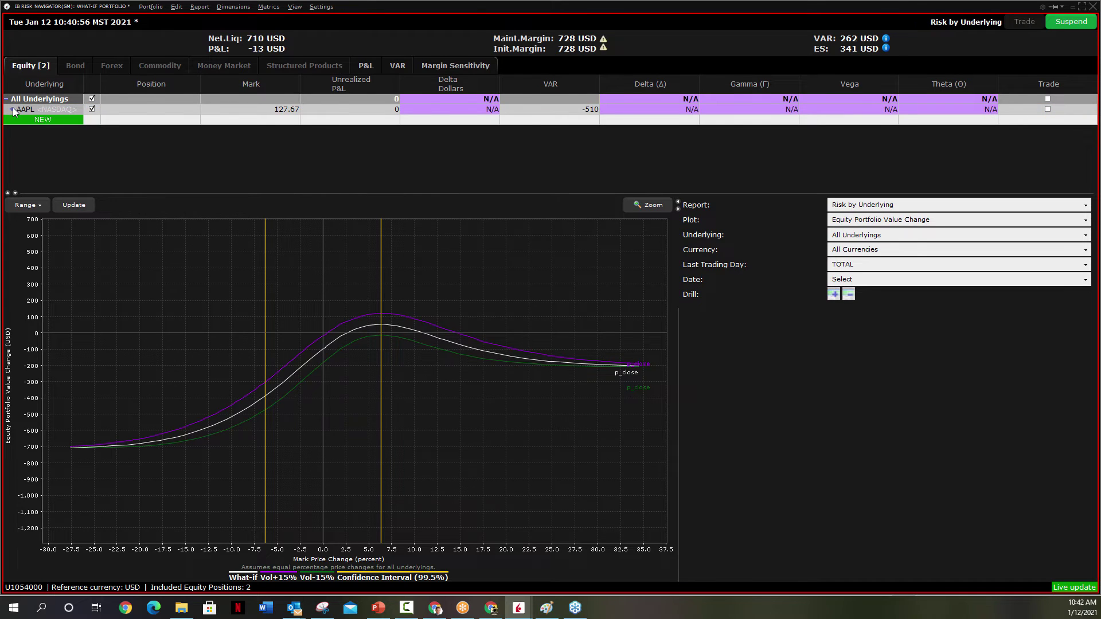
{"action": "left_click", "coordinate": [12, 109]}
{"action": "left_click", "coordinate": [18, 120]}
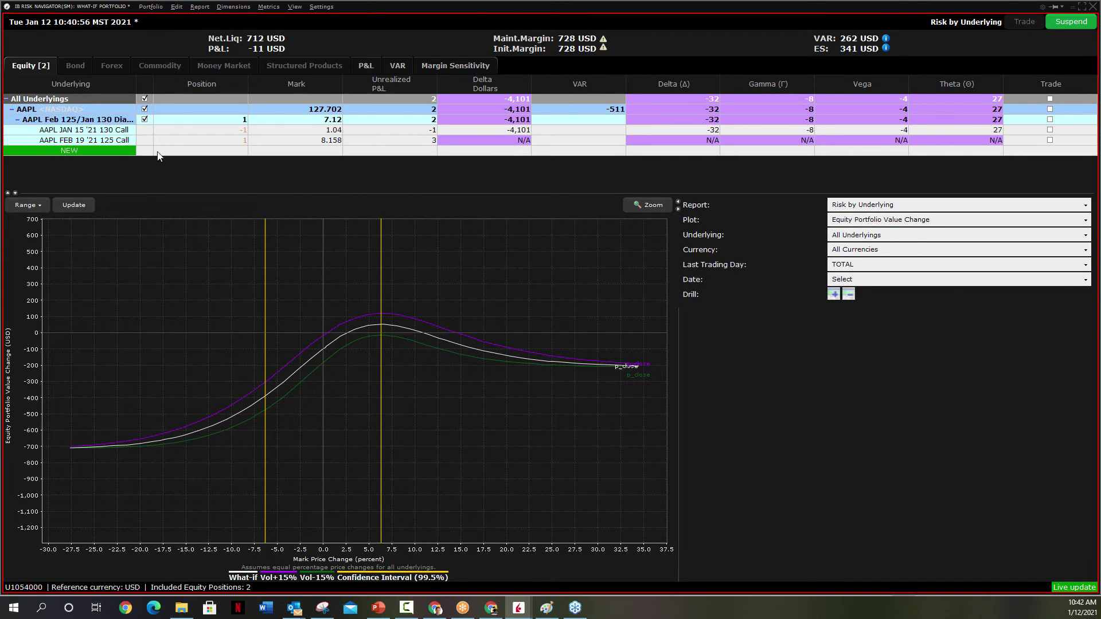
Set the diagonal spread's position size to 5
{"action": "double_click", "coordinate": [241, 120]}
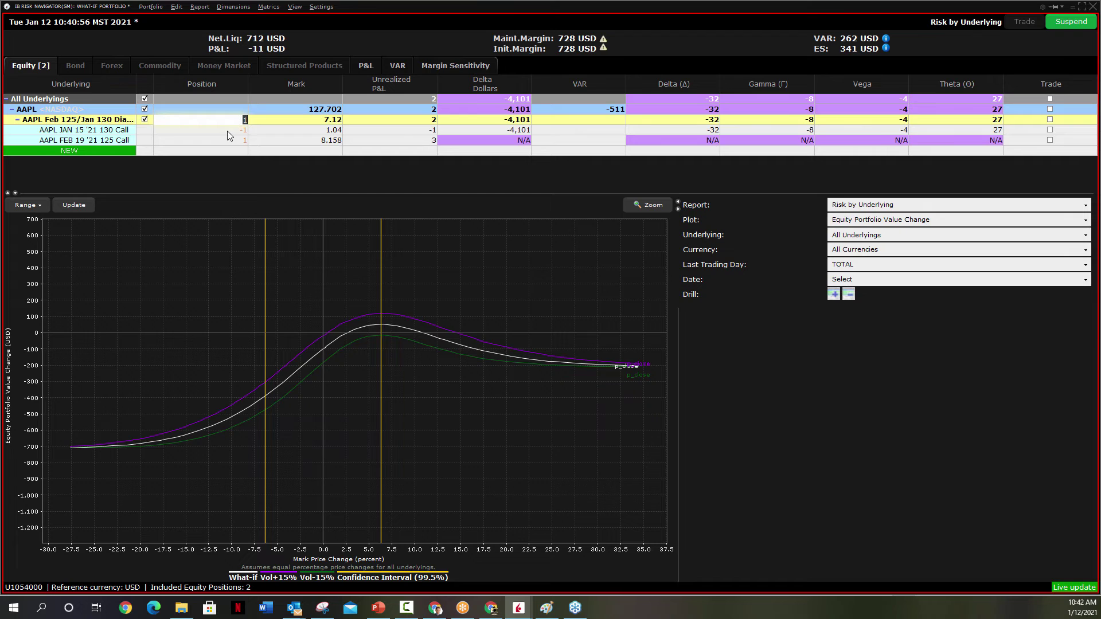
{"action": "type", "text": "5"}
{"action": "key", "text": "Return"}
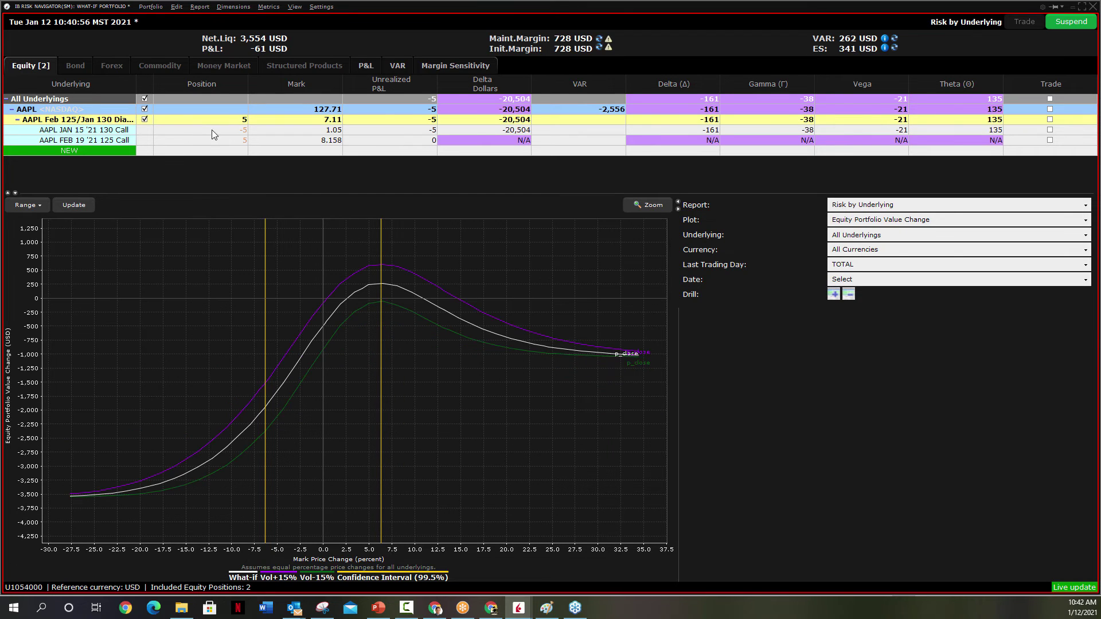
Add a 2021-01-15 date scenario curve and zoom the graph around the current price
{"action": "left_click", "coordinate": [912, 281]}
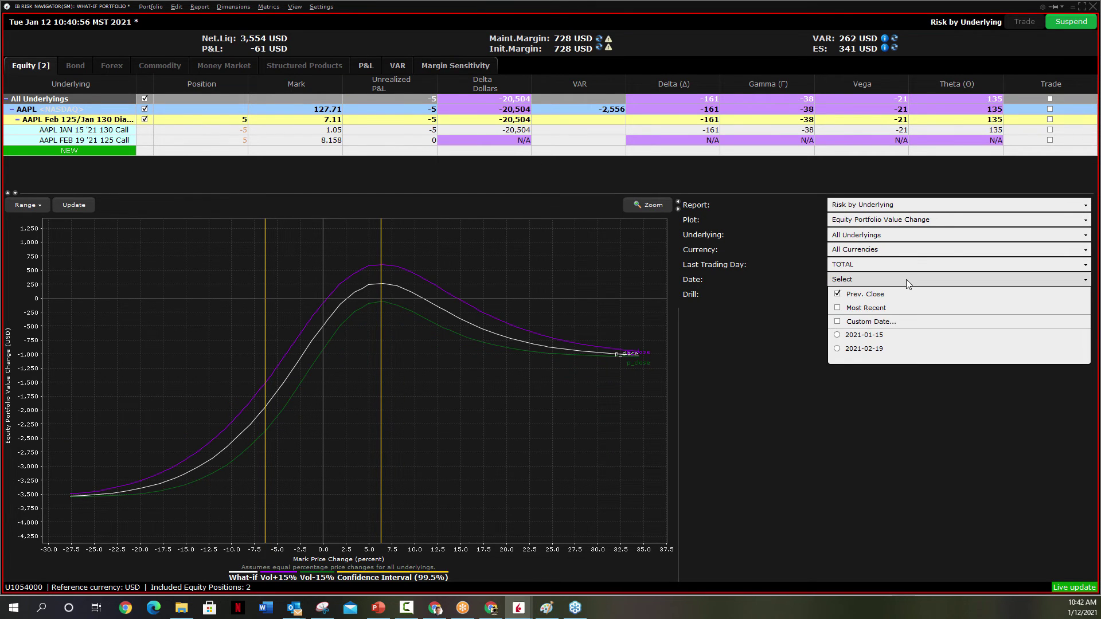
{"action": "left_click", "coordinate": [837, 335]}
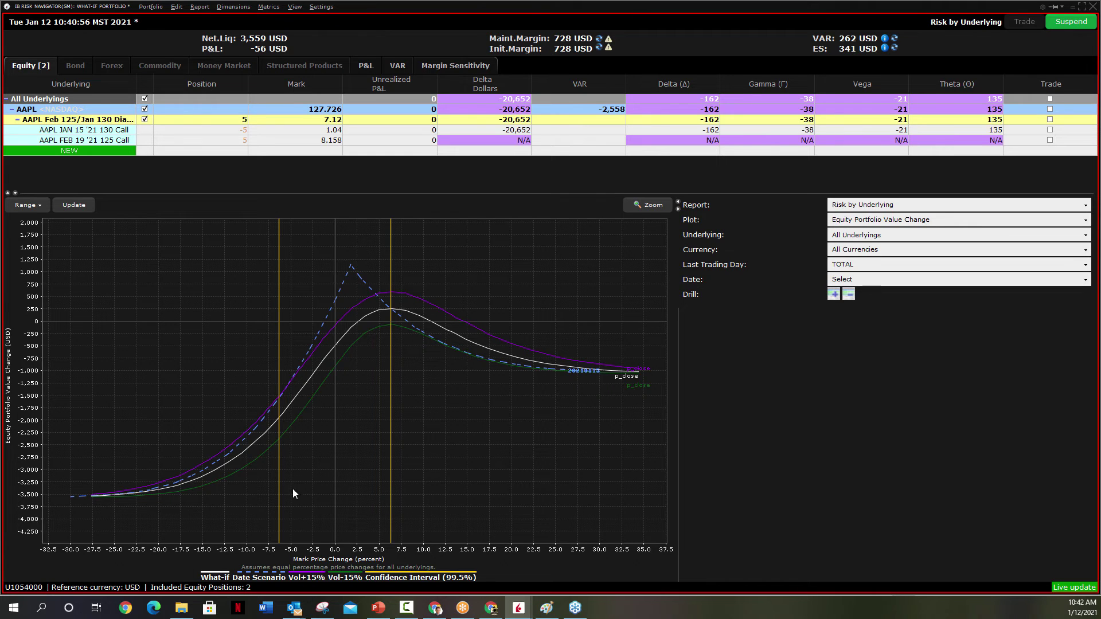
{"action": "left_click_drag", "start_coordinate": [248, 246], "coordinate": [413, 470]}
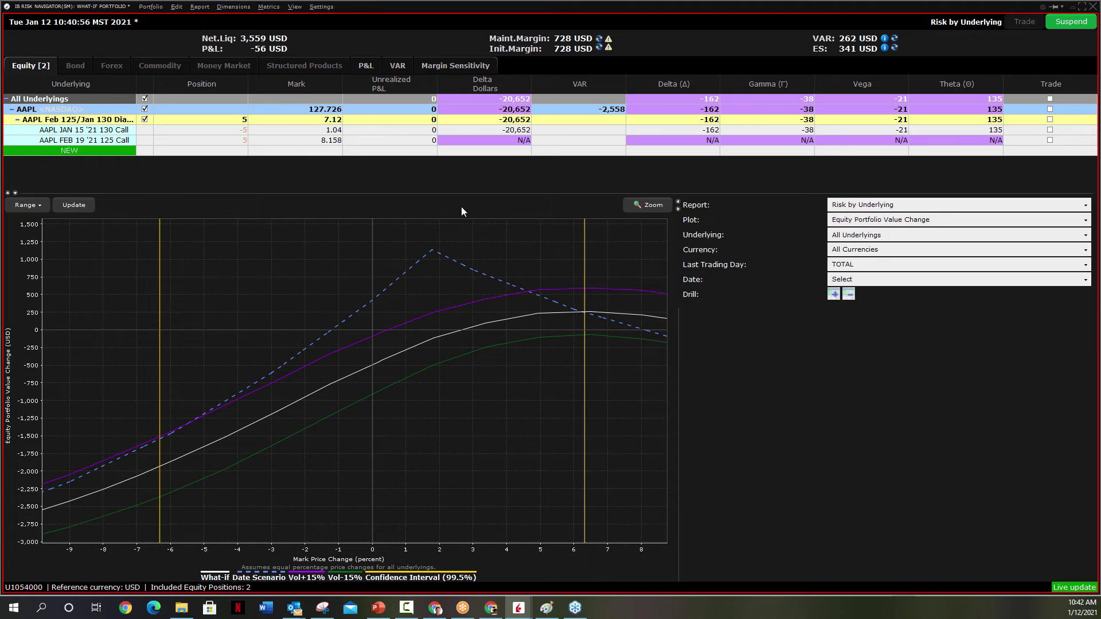
Inspect the Feb 125 and Jan 130 call legs, keep the diagonal included in risk, and dismiss the margin notice
{"action": "left_click", "coordinate": [240, 139]}
{"action": "left_click", "coordinate": [240, 128]}
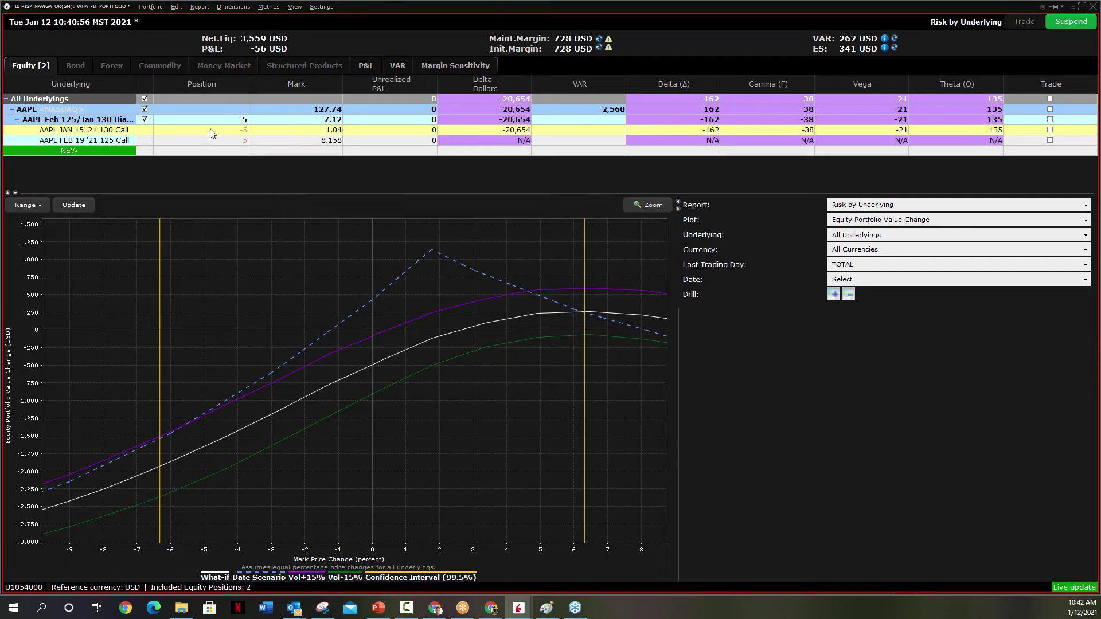
{"action": "left_click", "coordinate": [147, 122]}
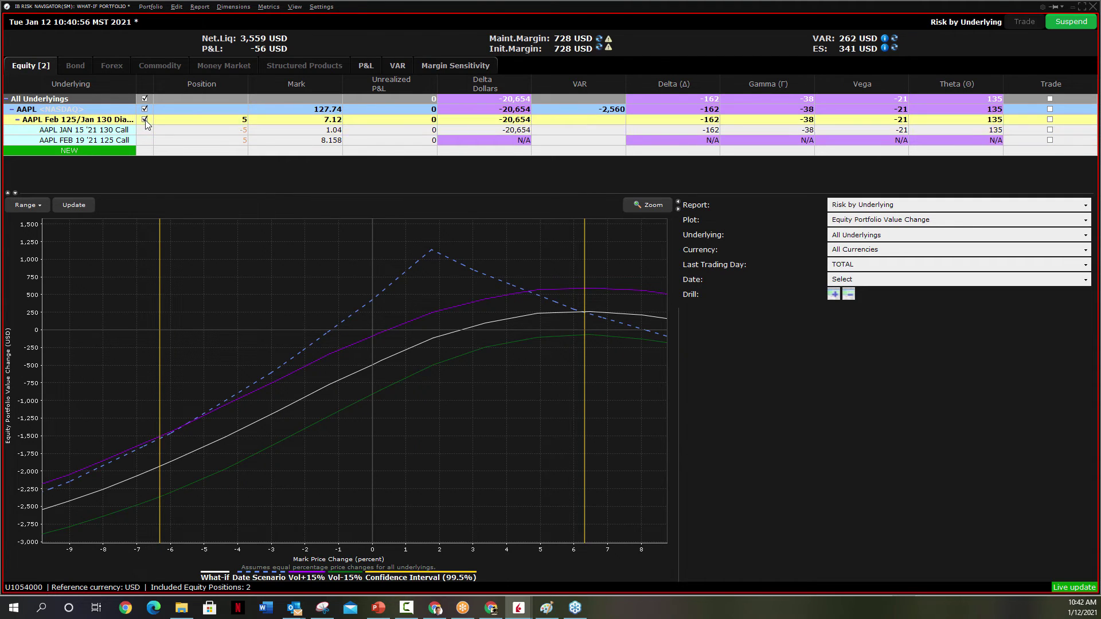
{"action": "left_click", "coordinate": [147, 121]}
{"action": "left_click", "coordinate": [147, 121]}
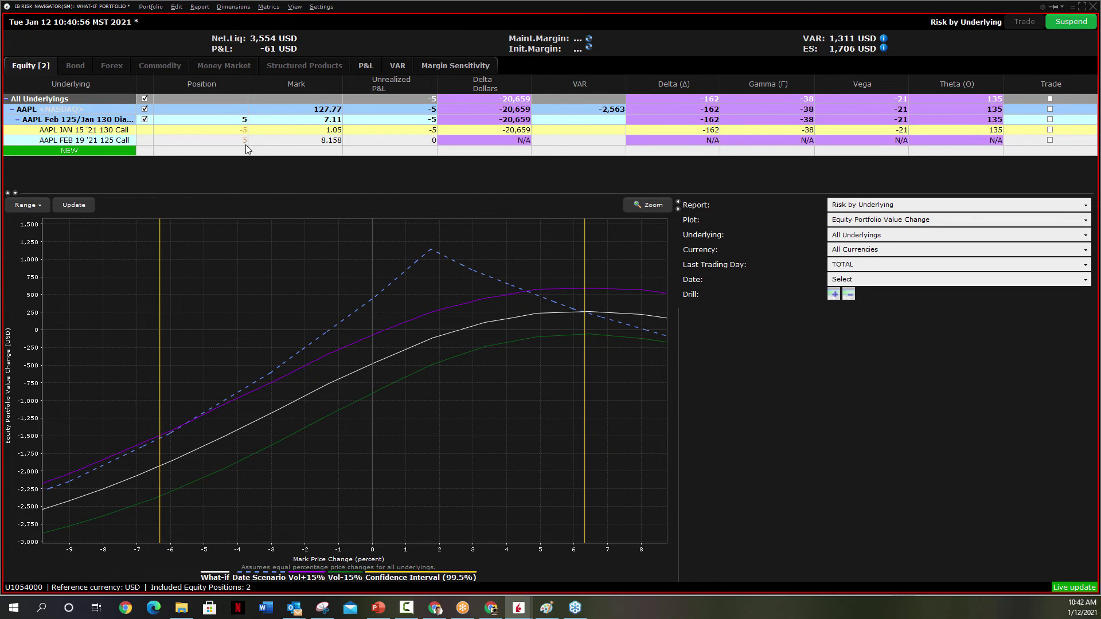
{"action": "left_click", "coordinate": [245, 144]}
{"action": "left_click", "coordinate": [653, 343]}
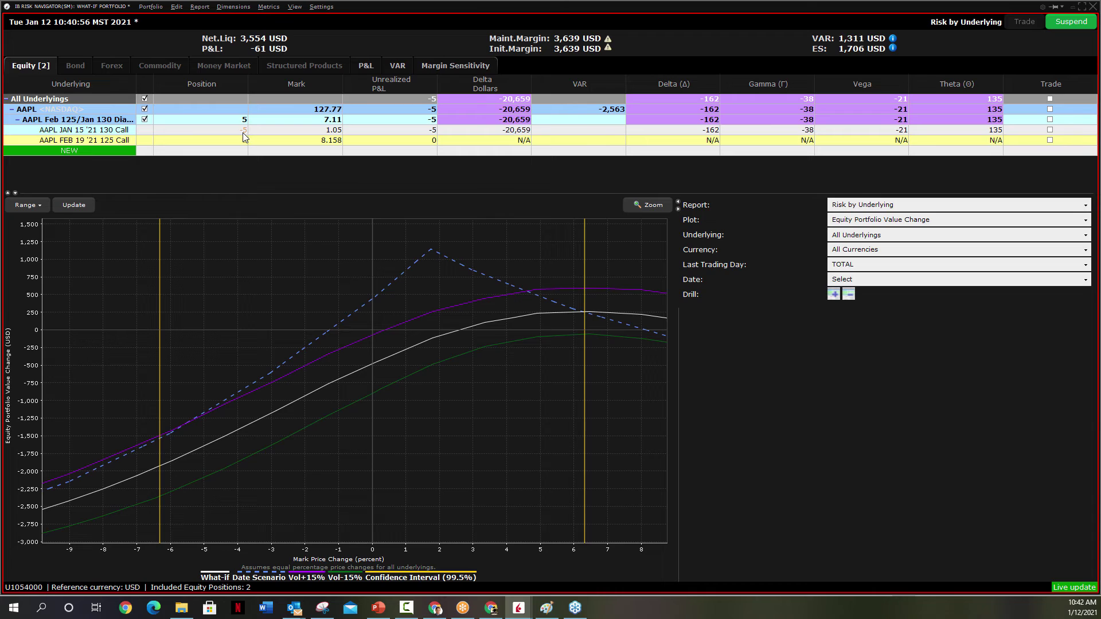
Enter AAPL as a new position and pick an AAPL option contract to add
{"action": "left_click", "coordinate": [81, 150]}
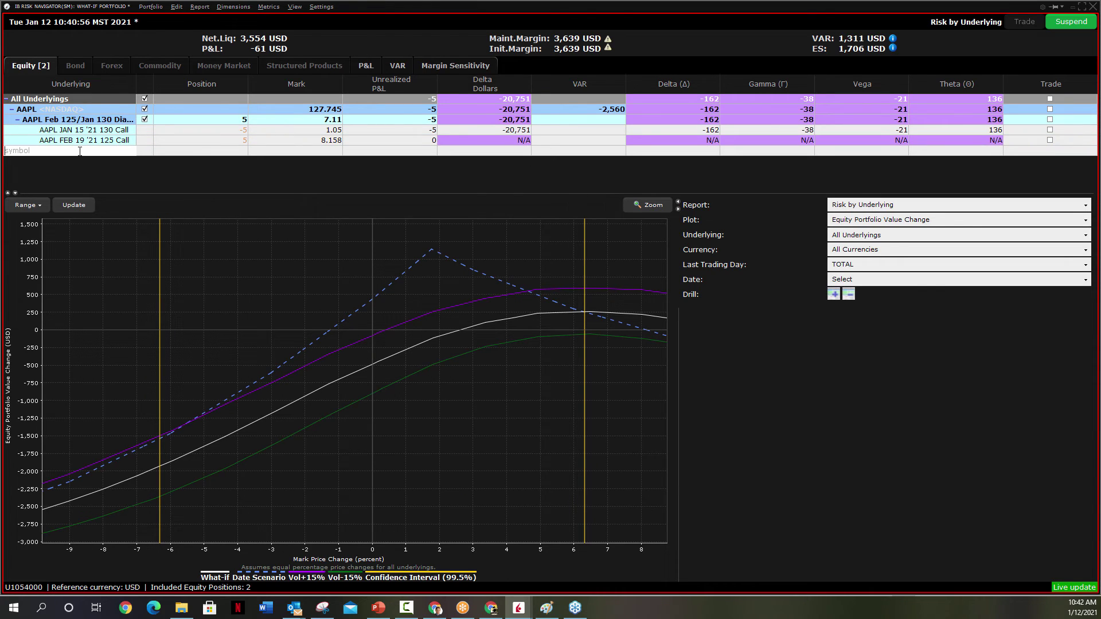
{"action": "type", "text": "appl"}
{"action": "key", "text": "BackSpace"}
{"action": "key", "text": "BackSpace"}
{"action": "key", "text": "BackSpace"}
{"action": "type", "text": "apl"}
{"action": "key", "text": "Return"}
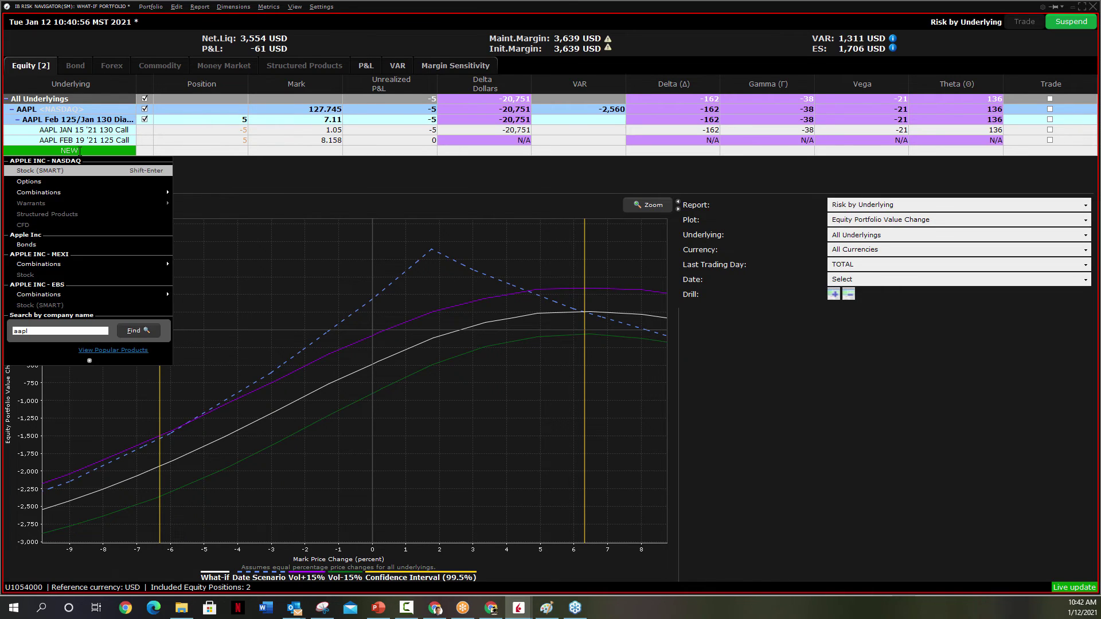
{"action": "left_click", "coordinate": [48, 181]}
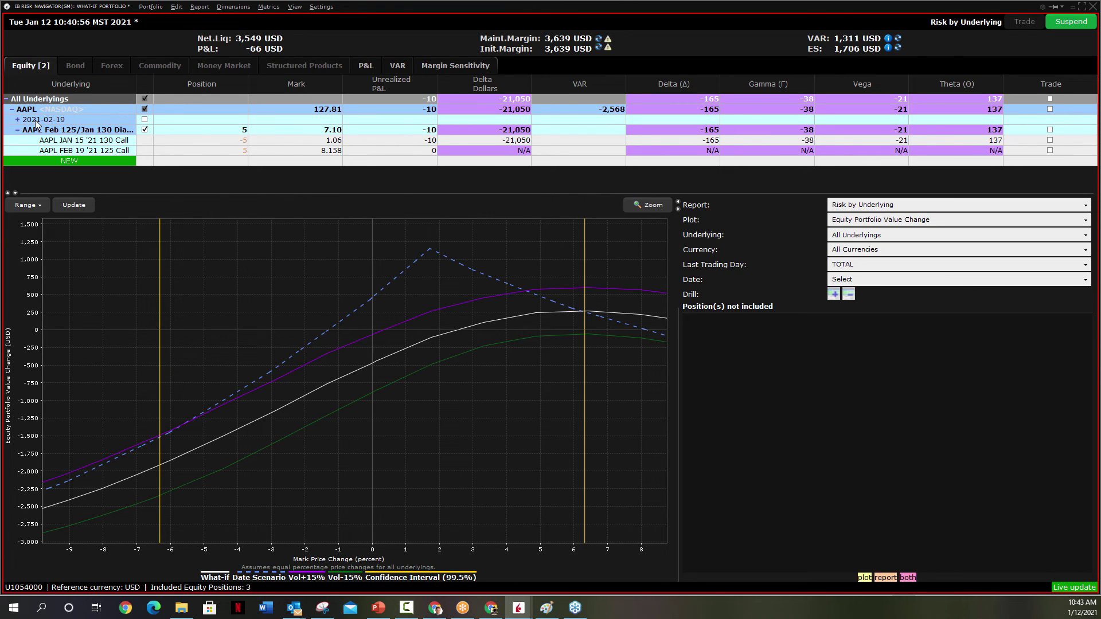
In the 2021-02-19 group, set the diagonal to 3 and the extra Feb 125 calls to 2
{"action": "left_click", "coordinate": [18, 120]}
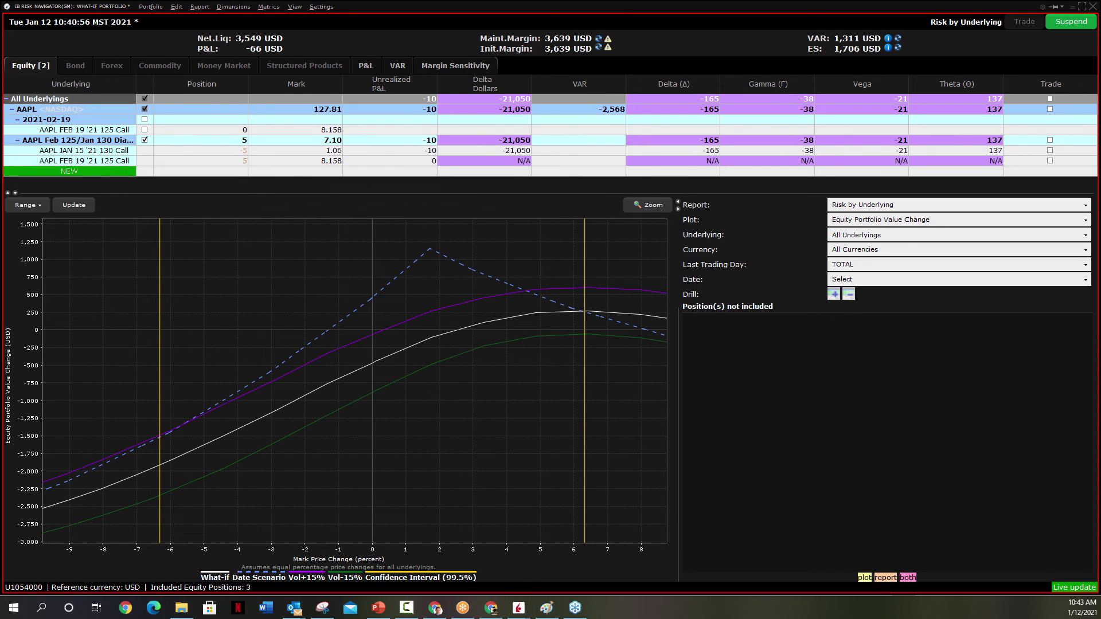
{"action": "double_click", "coordinate": [240, 142]}
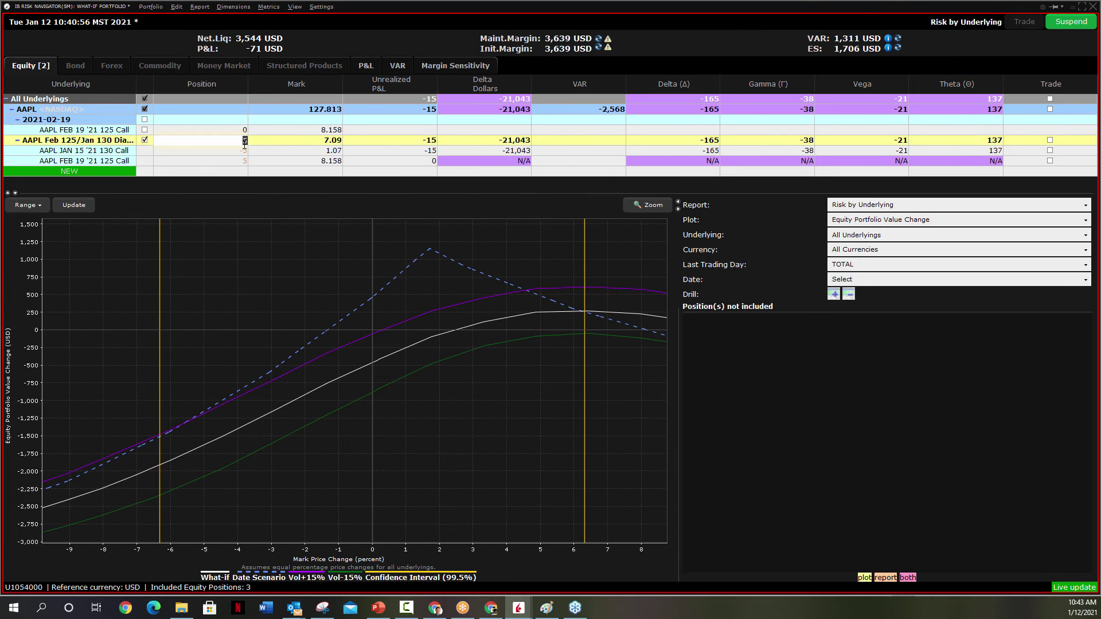
{"action": "type", "text": "3"}
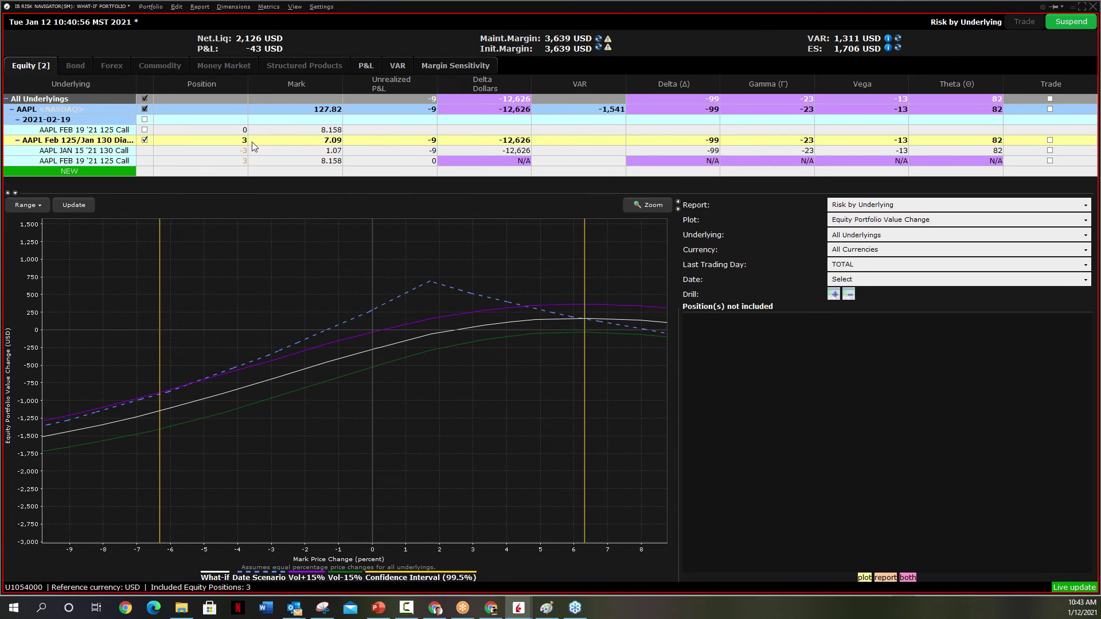
{"action": "left_click", "coordinate": [244, 130]}
{"action": "type", "text": "2"}
{"action": "key", "text": "Return"}
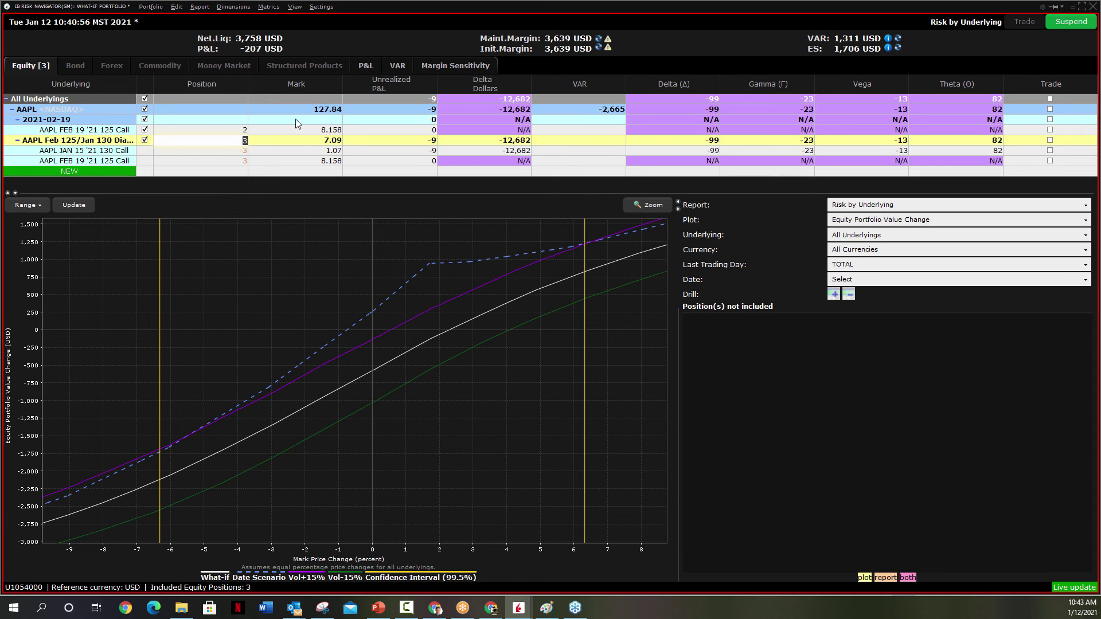
Reduce the extra AAPL FEB 19 '21 125 Call position to 1
{"action": "left_click", "coordinate": [249, 132]}
{"action": "left_click", "coordinate": [245, 130]}
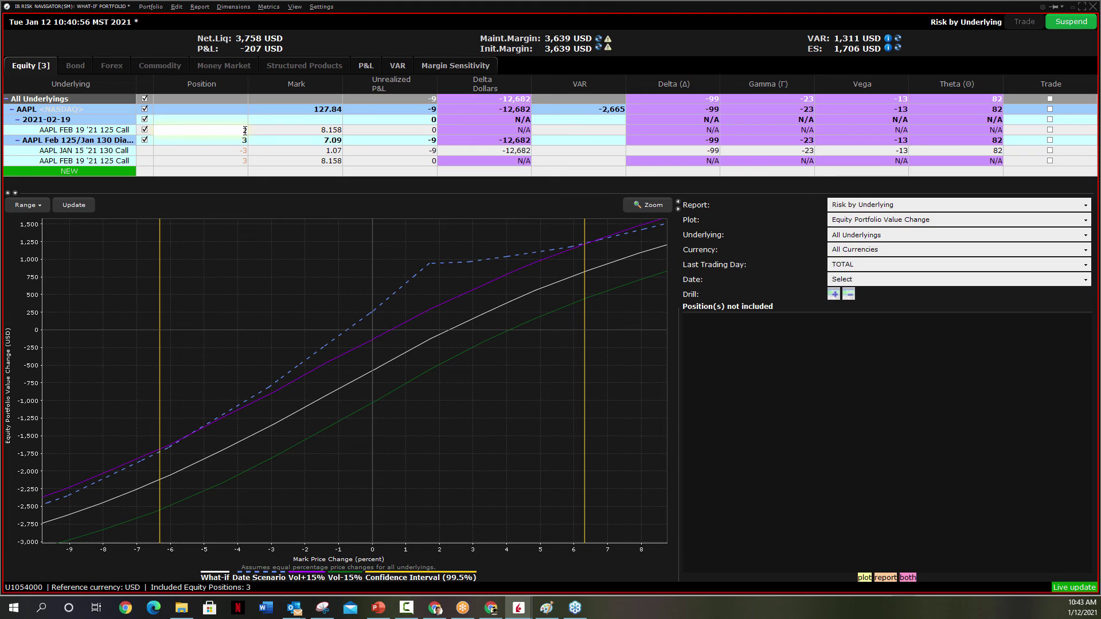
{"action": "double_click", "coordinate": [244, 130]}
{"action": "type", "text": "1"}
{"action": "key", "text": "Return"}
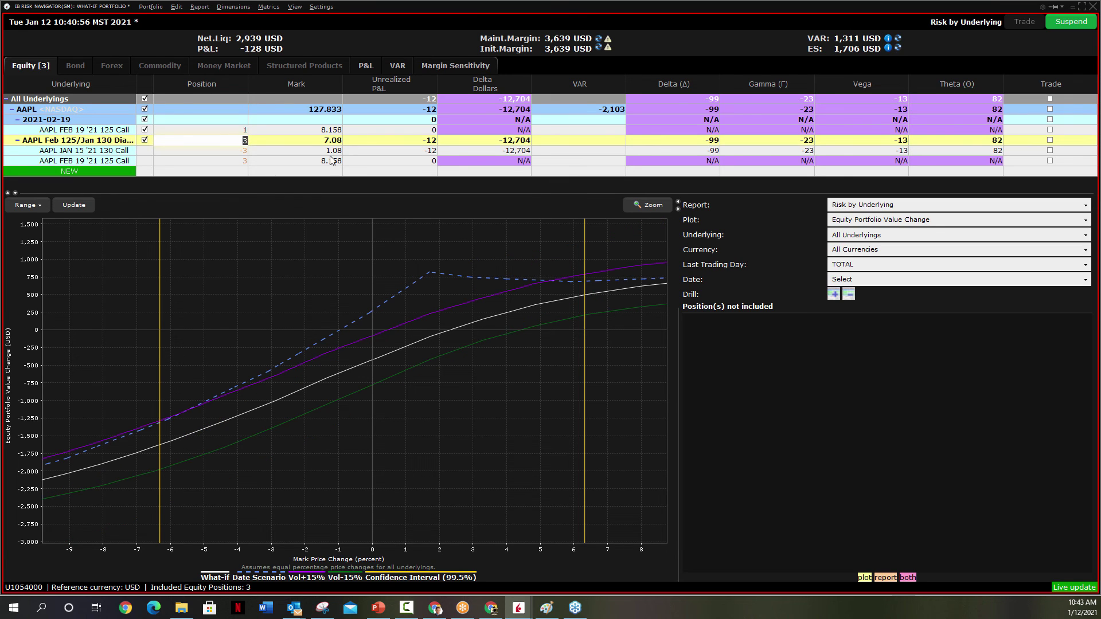
{"action": "left_click", "coordinate": [217, 155]}
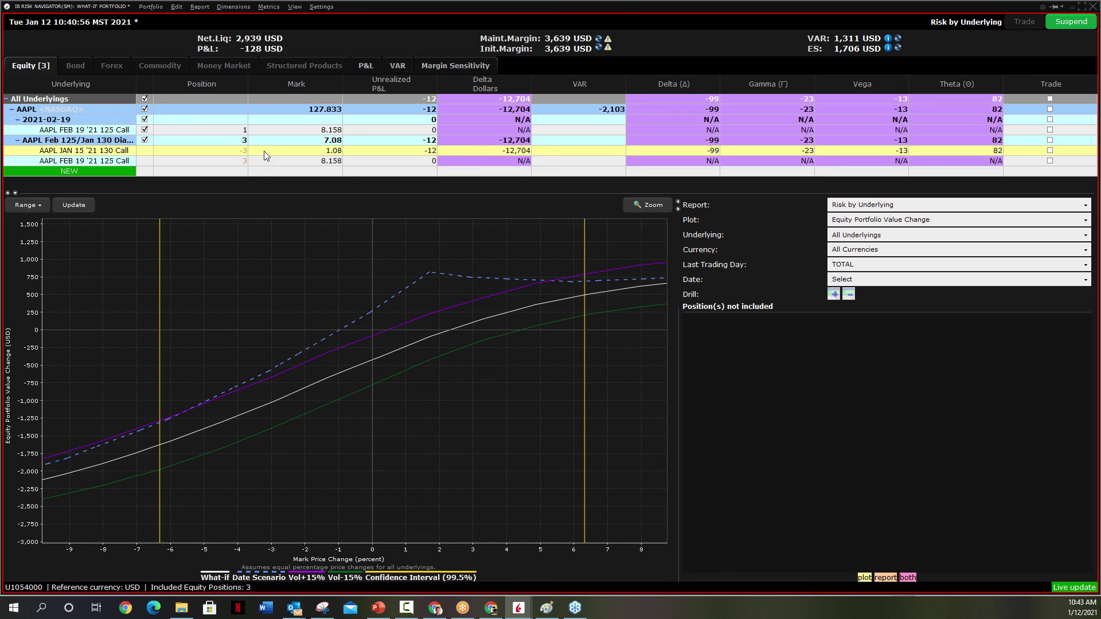